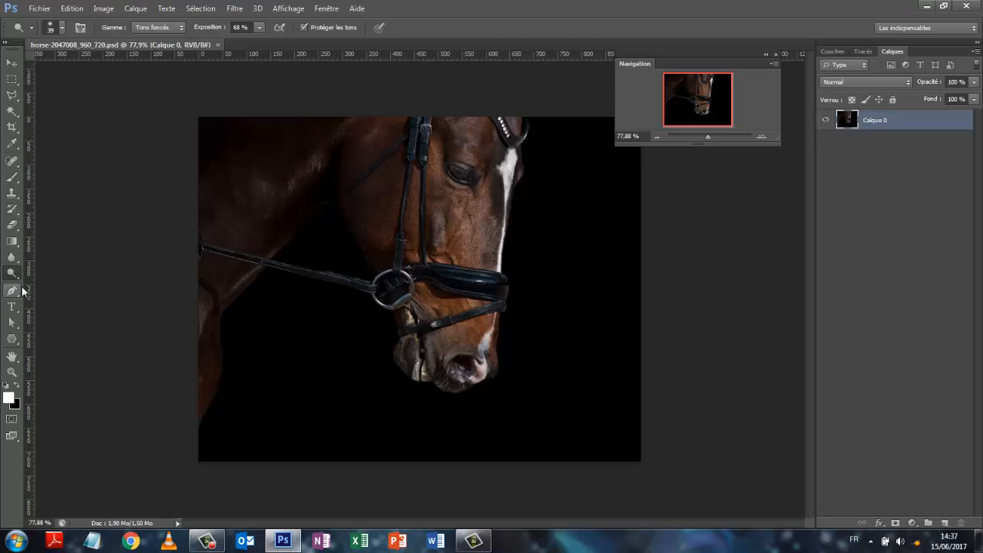
- Darken a small area of the horse's face below the eye with the Burn tool (Densité +), range Tons moyens
right_click(18, 278)
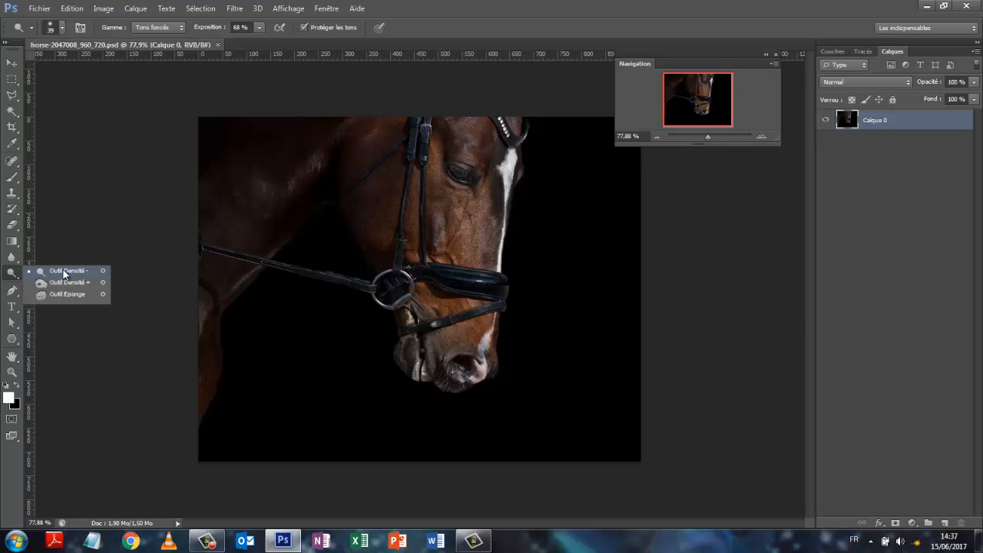
left_click(68, 282)
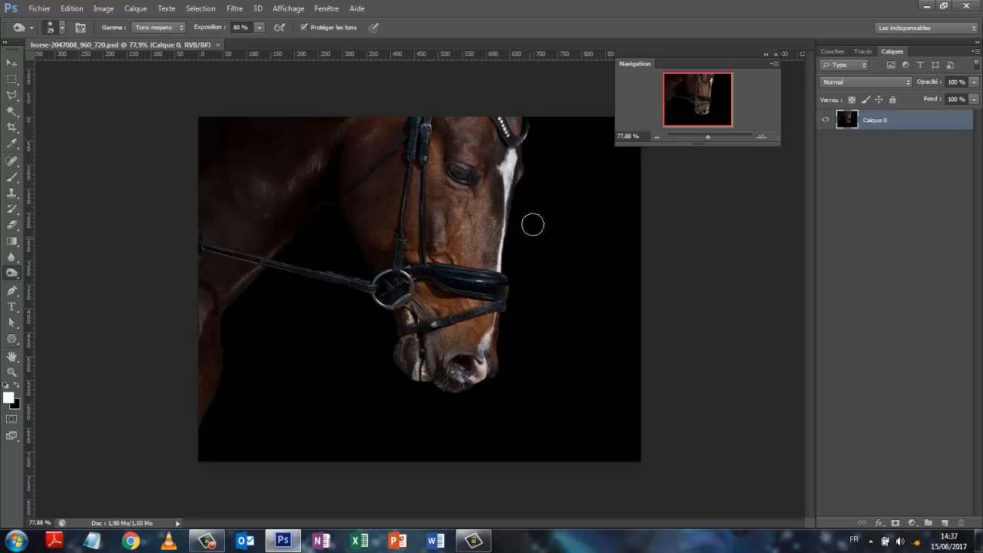
mouse_move(477, 231)
left_mouse_down()
mouse_move(473, 246)
mouse_move(485, 222)
left_mouse_up()
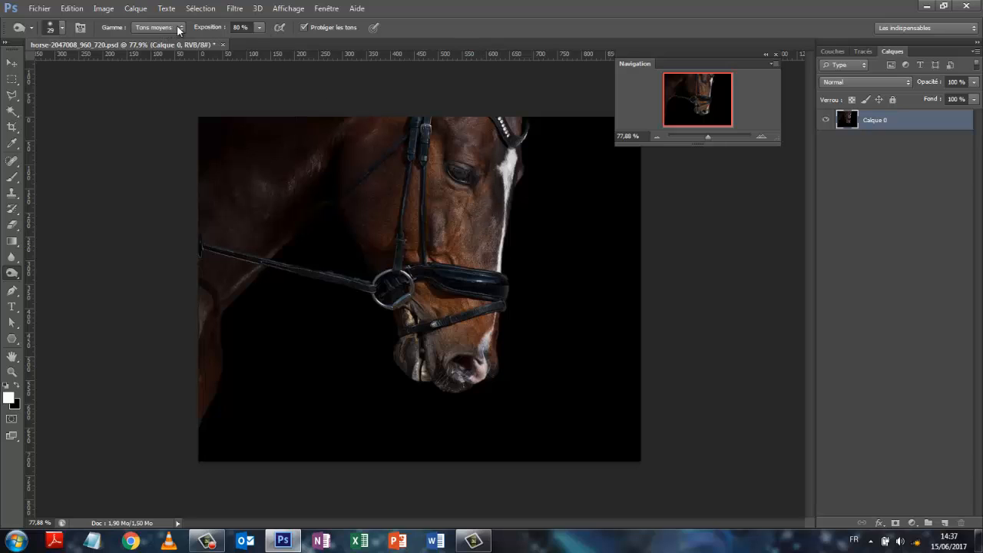
- Set the Burn tool's exposure to 51% and darken the brown coat just below the noseband
left_click(259, 28)
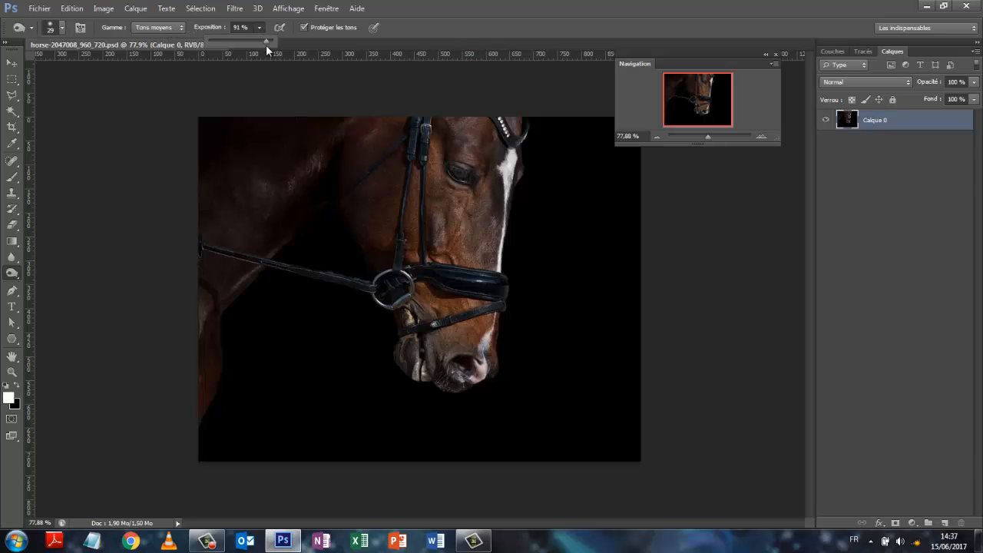
left_click_drag(263, 42, 244, 41)
left_click(707, 137)
left_click_drag(711, 137, 722, 138)
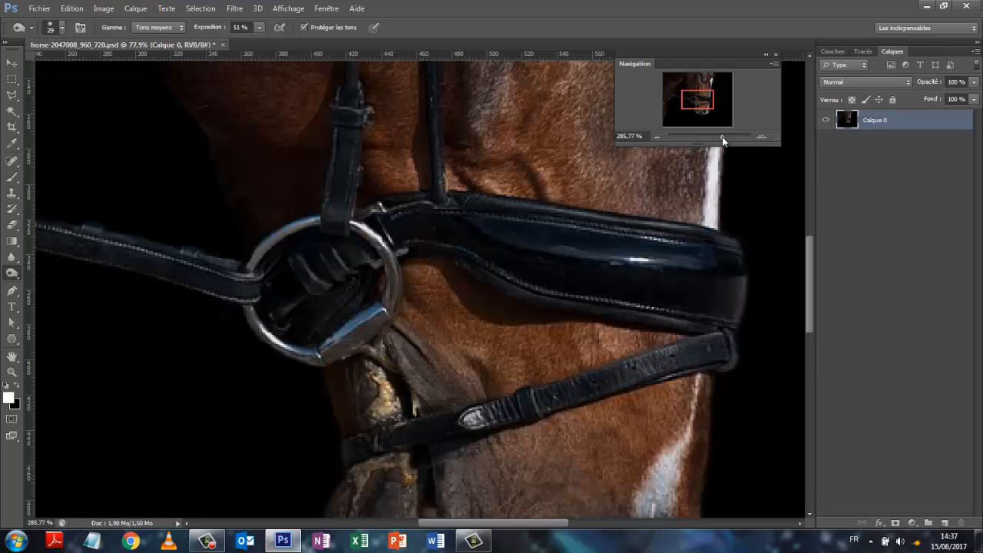
mouse_move(475, 340)
left_mouse_down()
mouse_move(421, 299)
mouse_move(473, 344)
mouse_move(584, 351)
left_mouse_up()
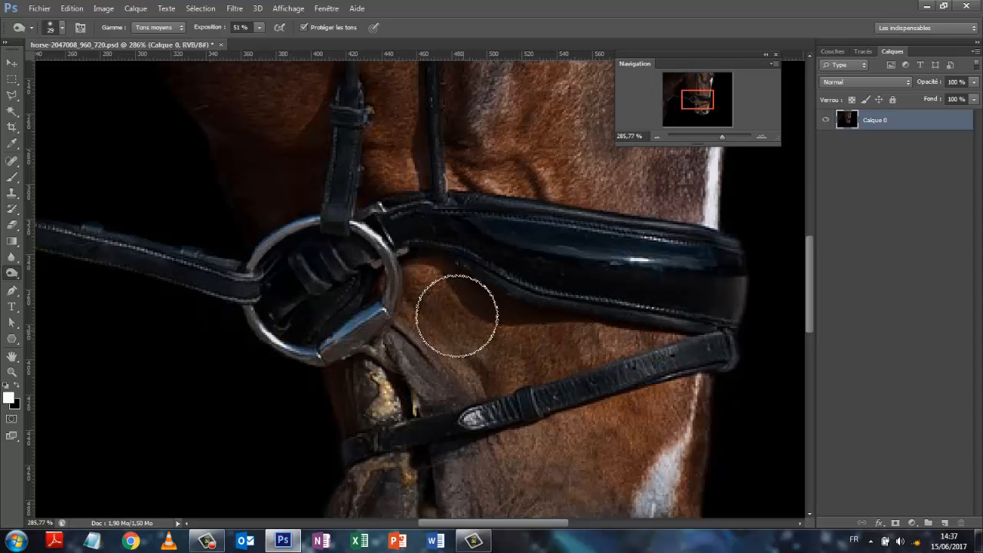
- Lighten the coat on the muzzle below the lower strap using the Dodge tool (Densité -) with range Tons moyens
right_click(14, 276)
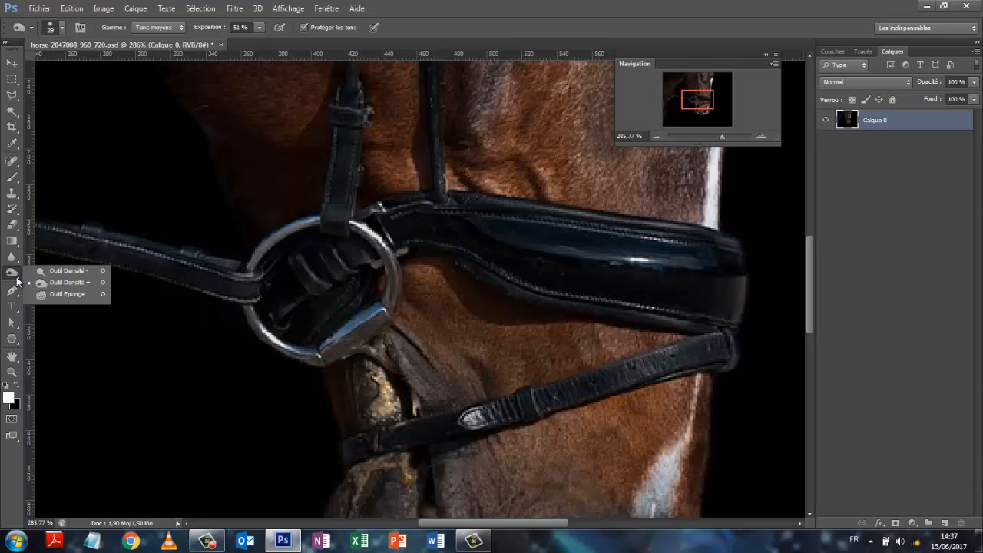
left_click(83, 271)
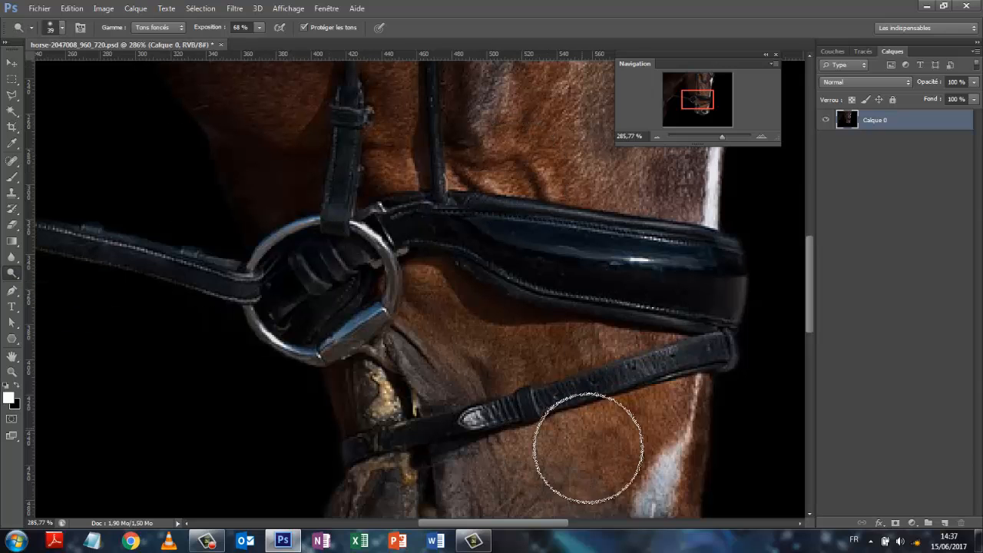
left_click_drag(566, 485, 607, 476)
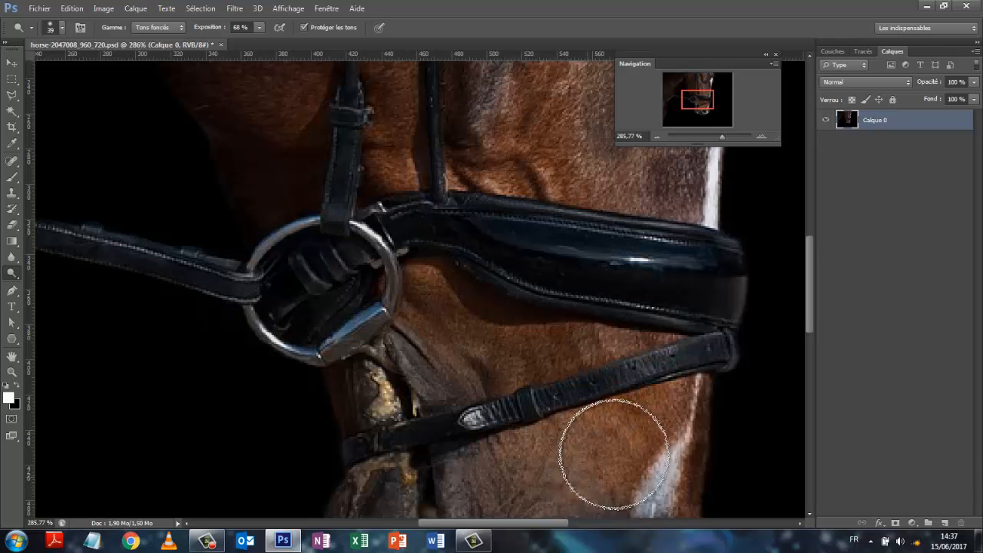
left_click(184, 27)
left_click(158, 49)
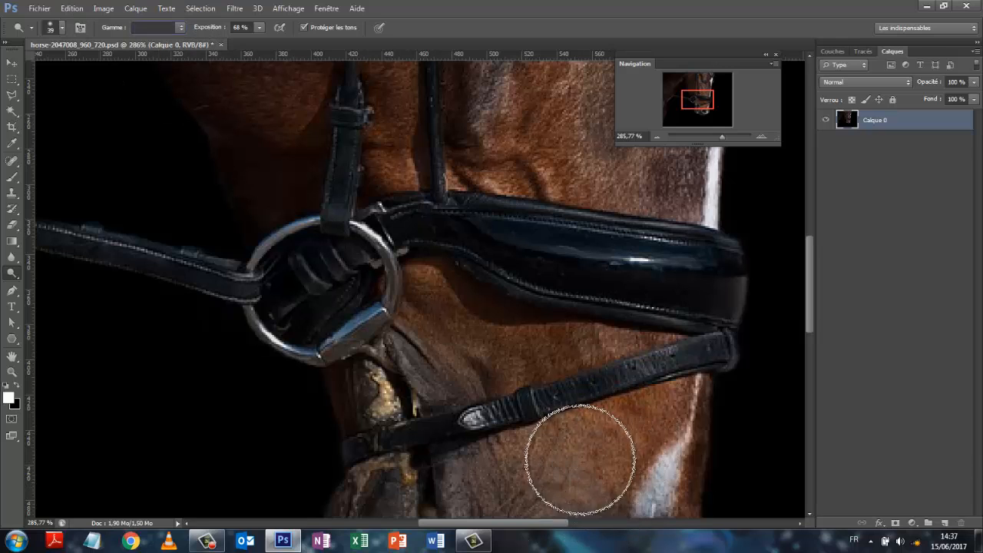
mouse_move(580, 458)
left_mouse_down()
mouse_move(624, 461)
mouse_move(646, 417)
mouse_move(649, 432)
mouse_move(624, 464)
mouse_move(654, 416)
mouse_move(603, 419)
mouse_move(652, 449)
mouse_move(538, 472)
left_mouse_up()
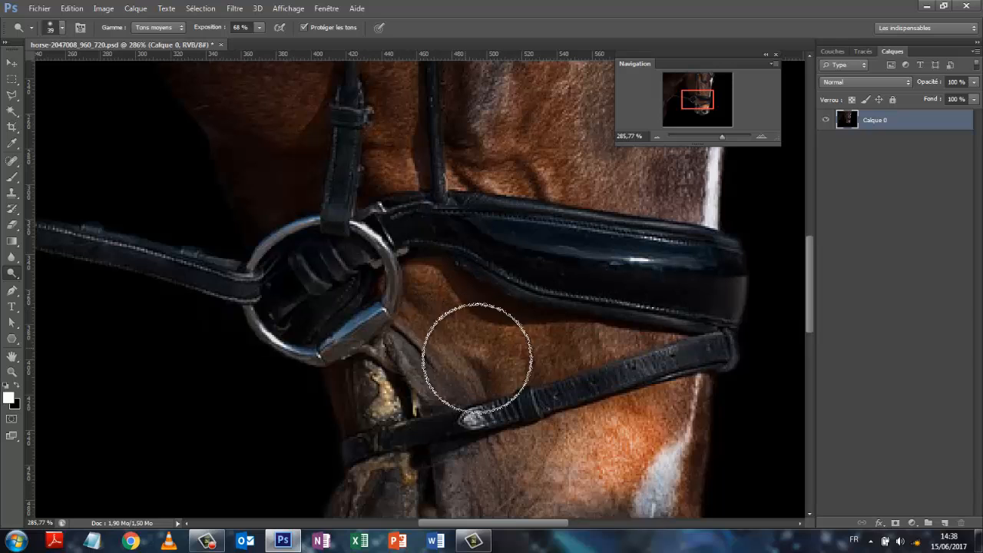
- Set the Dodge range to Tons foncés and lighten the black leather noseband
left_click(177, 29)
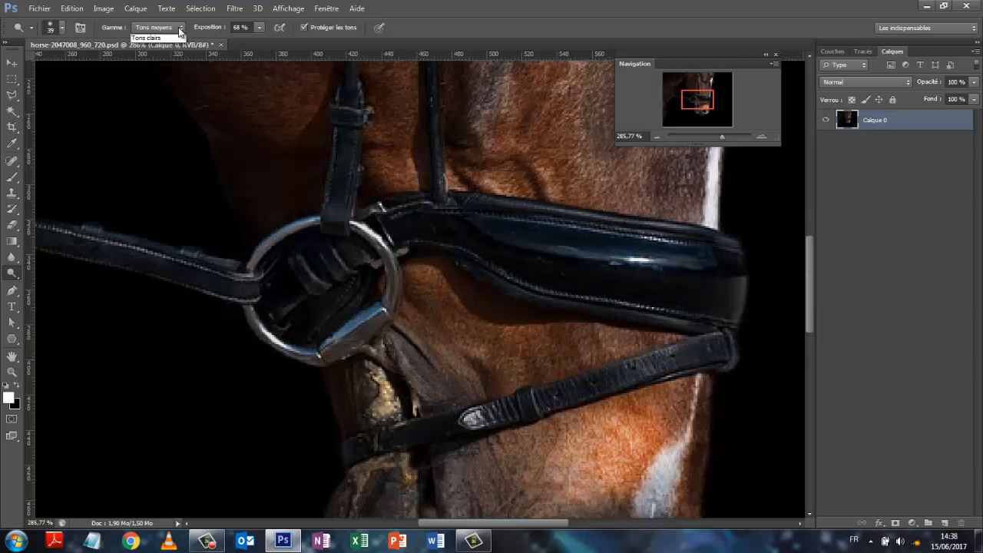
left_click(163, 42)
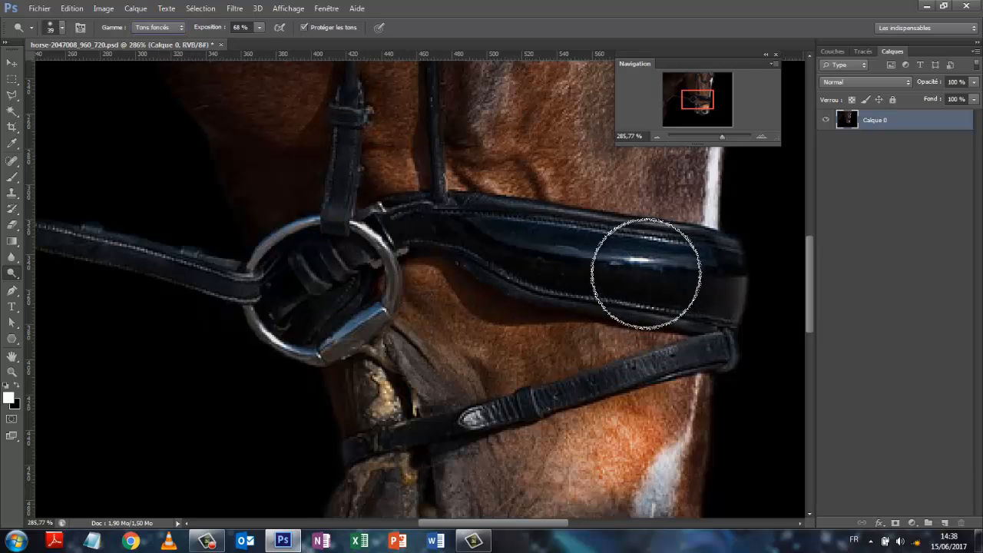
mouse_move(548, 255)
left_mouse_down()
mouse_move(661, 264)
mouse_move(575, 311)
mouse_move(639, 265)
mouse_move(606, 266)
left_mouse_up()
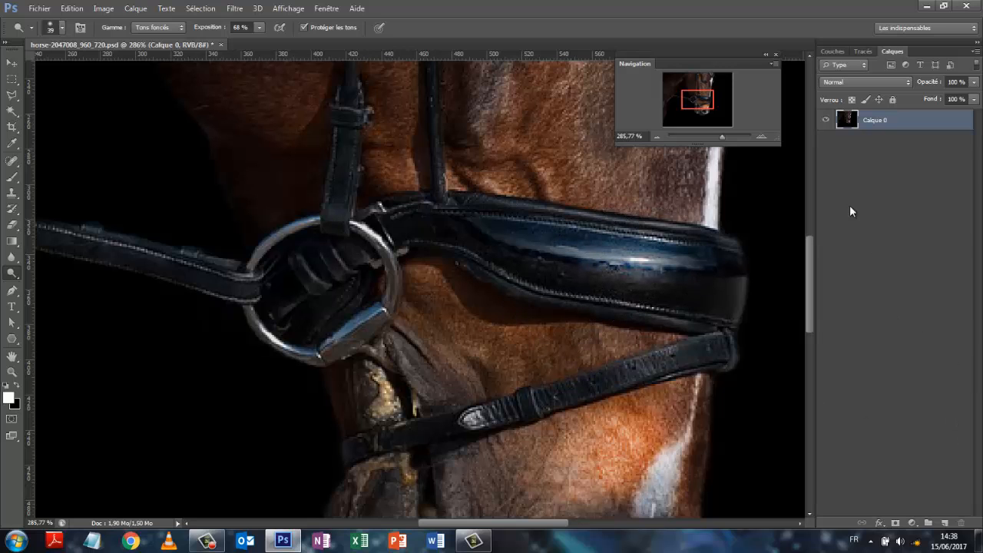
- Revert the horse image to its last saved version, discarding the dodge and burn edits
left_click_drag(722, 137, 706, 137)
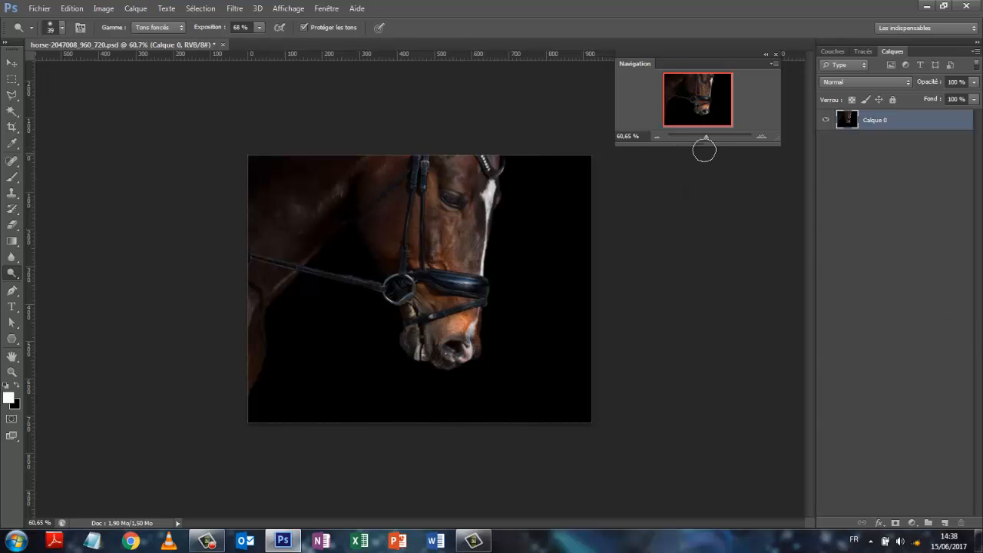
left_click(40, 8)
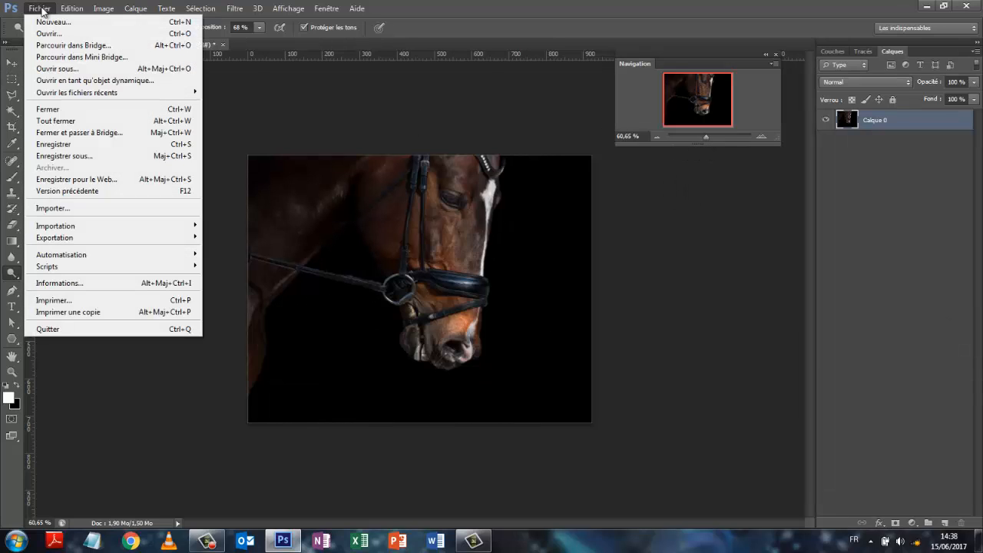
left_click(59, 192)
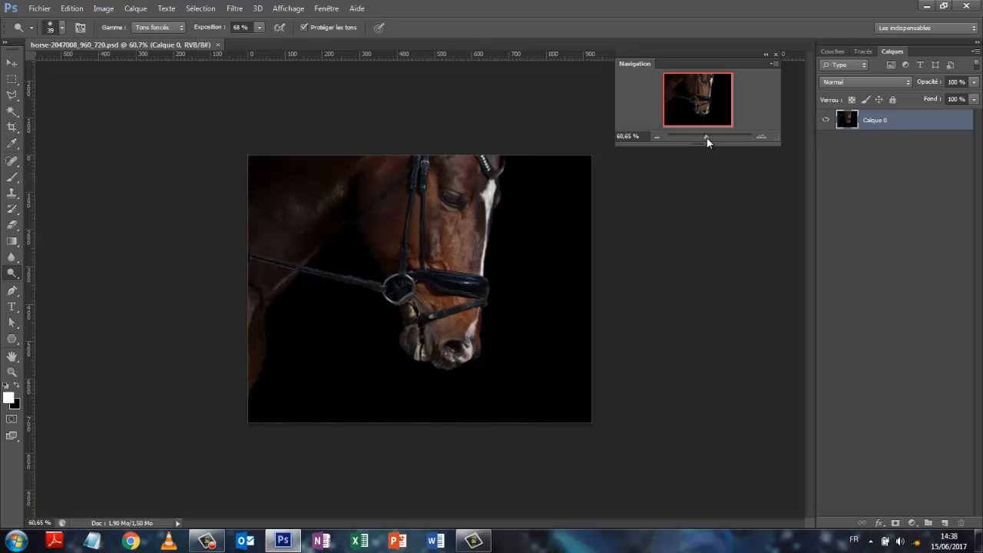
- Add a Threshold (Seuil) adjustment layer above the horse photo and set its threshold level to 94
left_click_drag(707, 137, 709, 137)
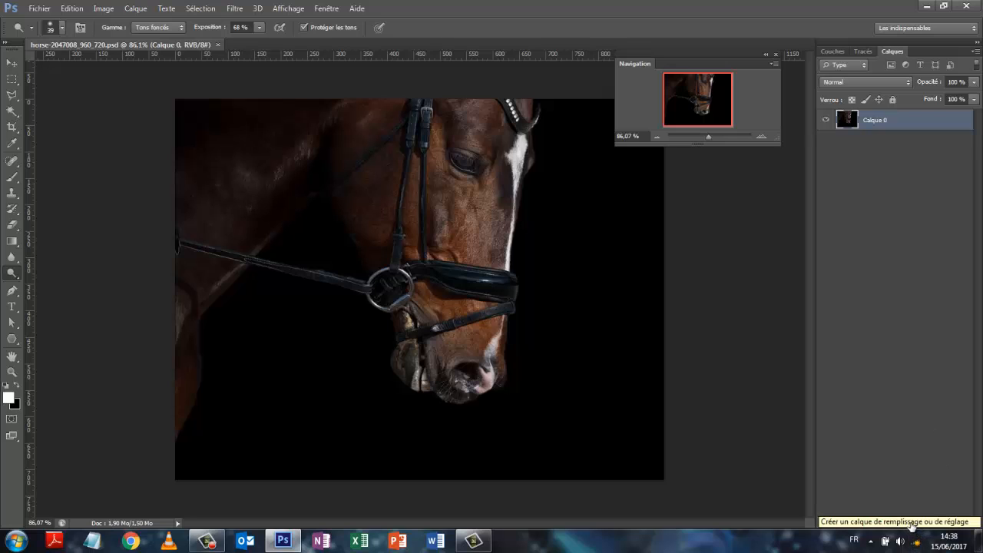
left_click(912, 524)
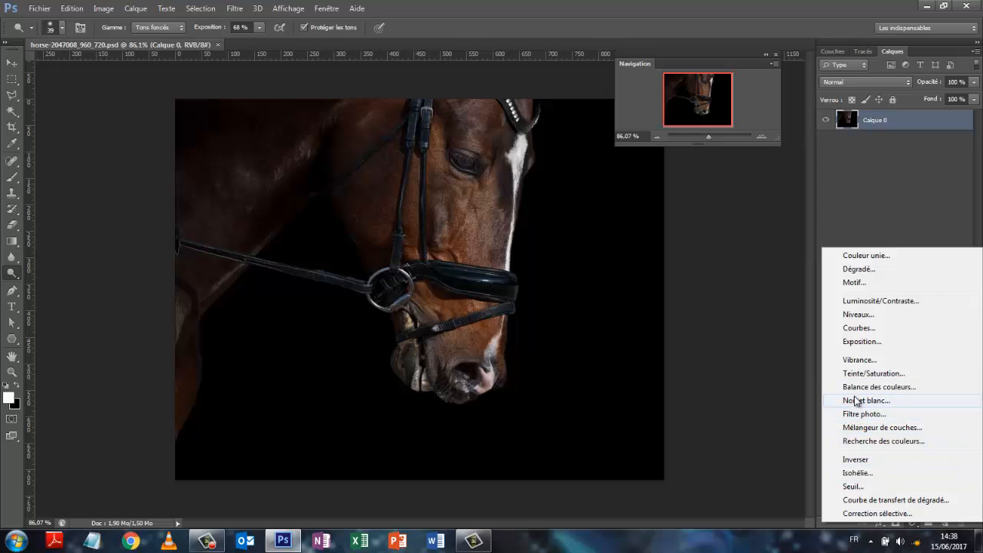
left_click(852, 487)
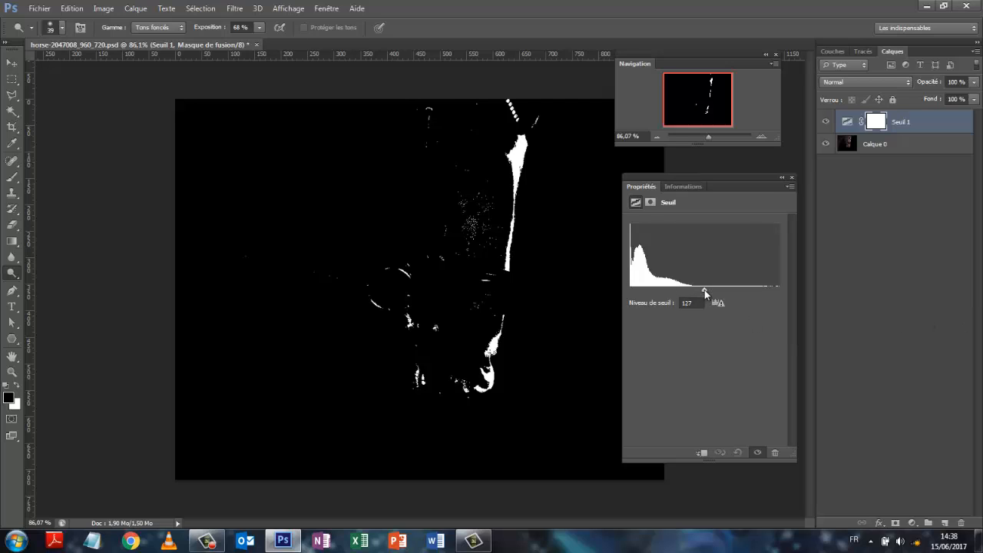
left_click_drag(700, 289, 665, 293)
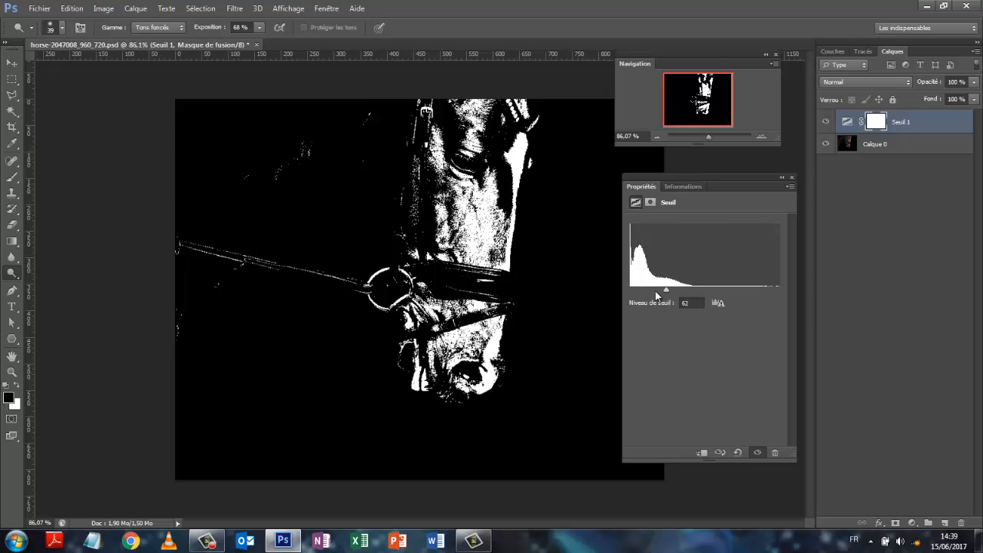
left_click_drag(664, 290, 646, 293)
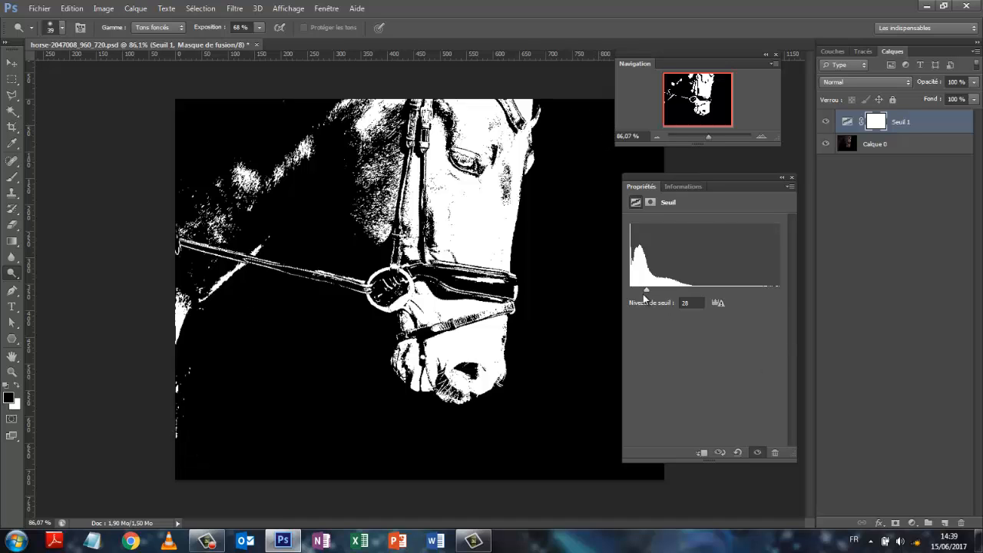
left_click_drag(648, 293, 687, 294)
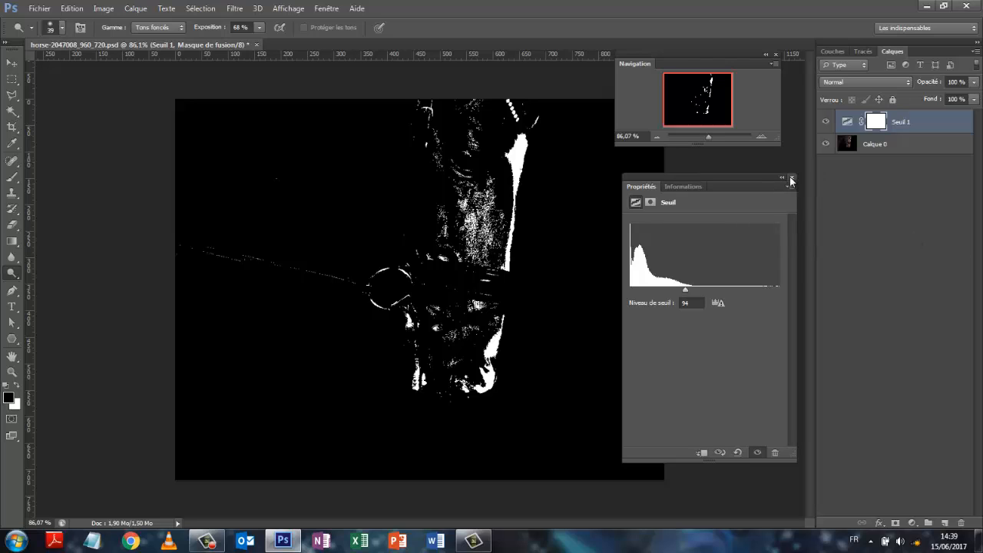
- Hide the Seuil 1 layer and add a new empty layer directly above Calque 0
left_click(885, 147)
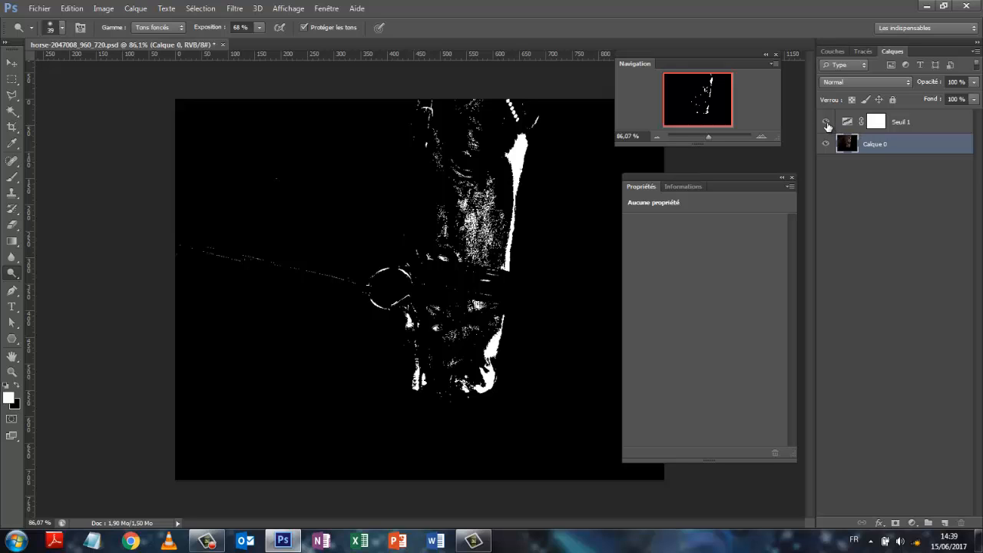
left_click(825, 122)
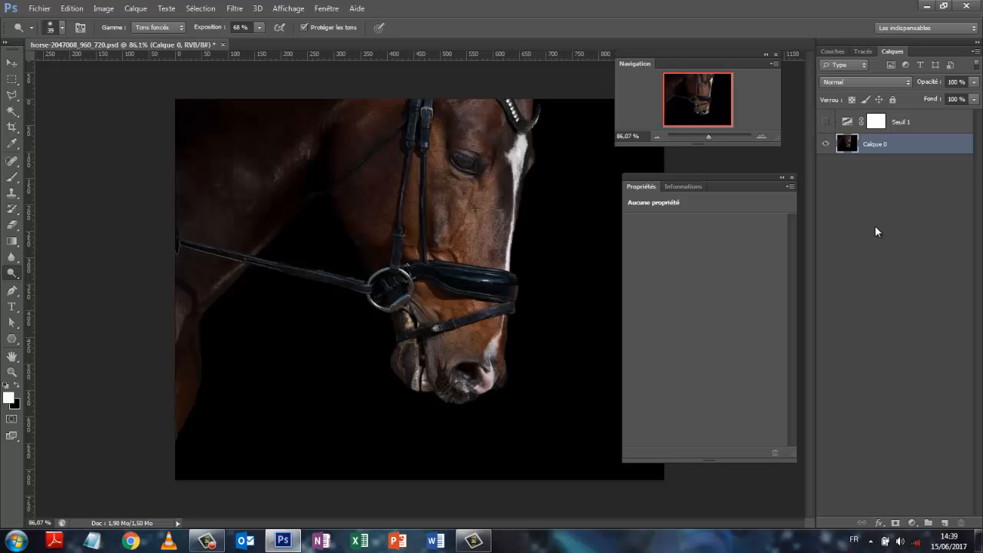
left_click(944, 525)
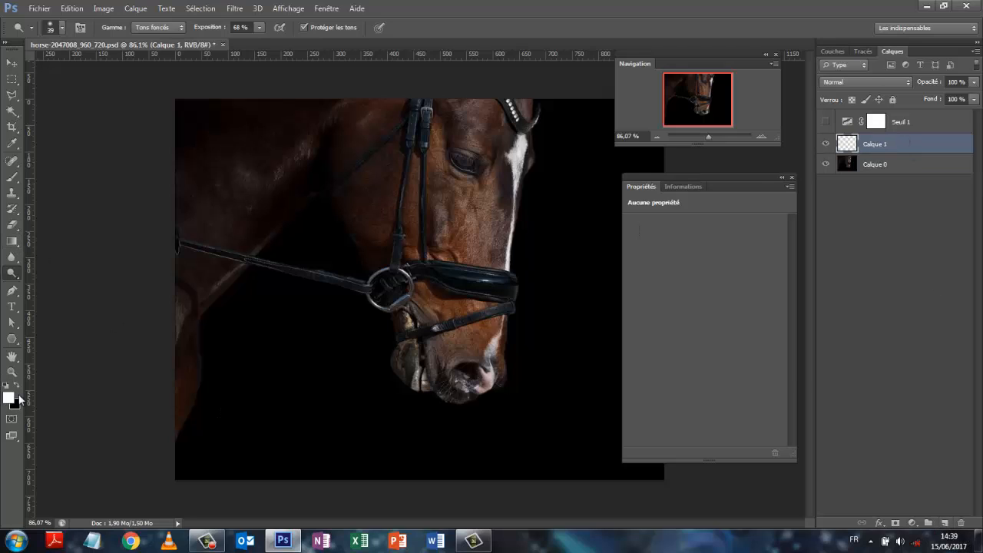
- Paint white over most of the bridle's metal ring on the new layer with a soft 21 px brush
left_click(12, 177)
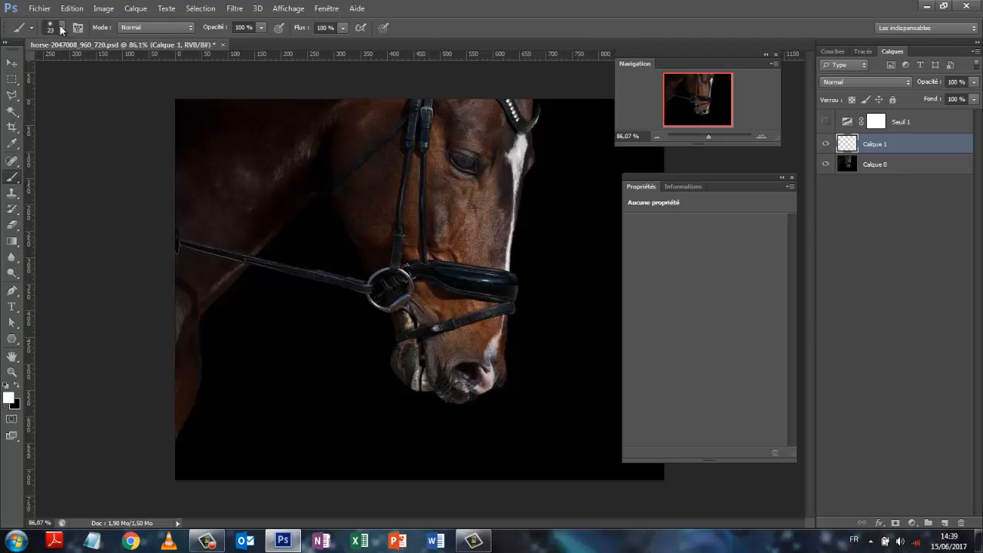
left_click(61, 29)
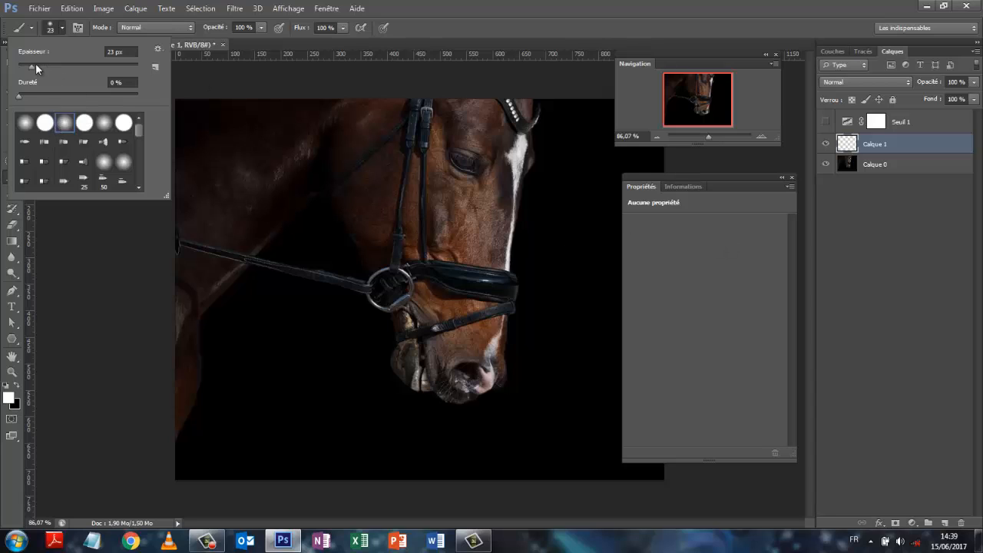
left_click_drag(31, 65, 63, 68)
left_click_drag(704, 136, 719, 133)
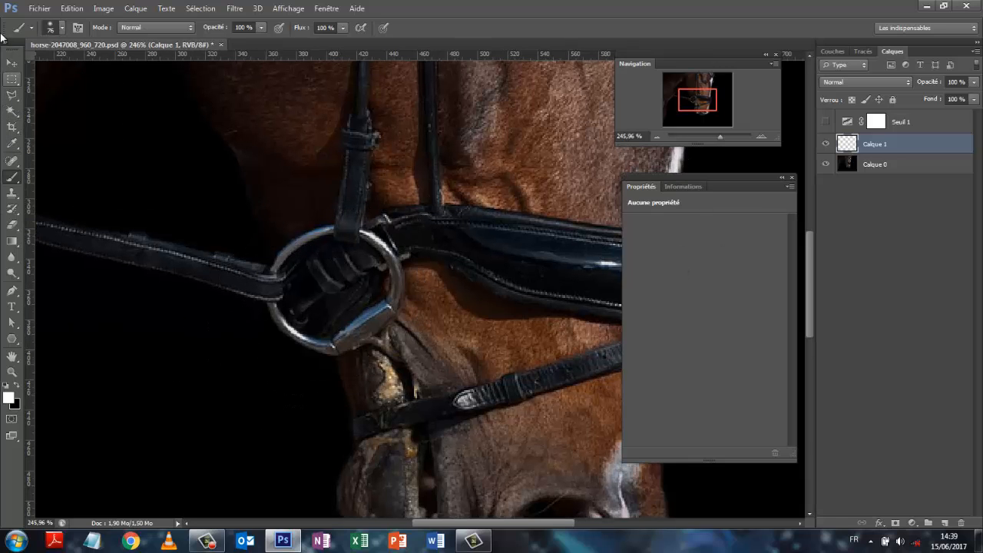
left_click(62, 29)
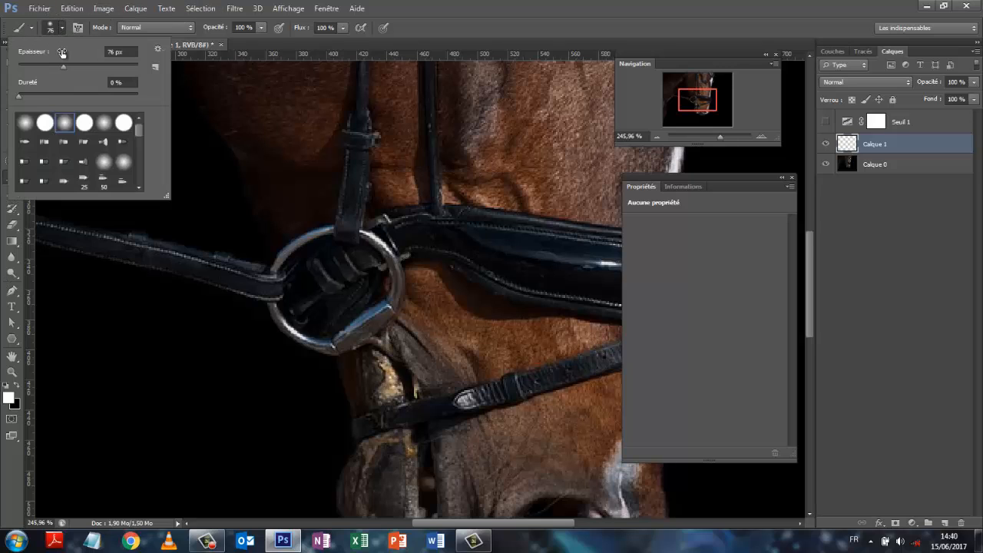
left_click_drag(61, 67, 31, 68)
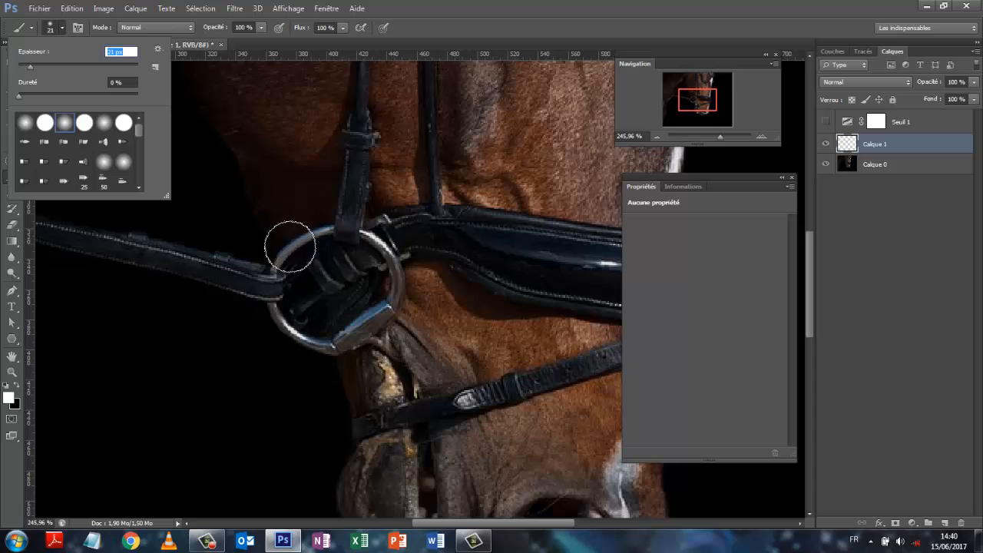
left_click_drag(314, 242, 295, 256)
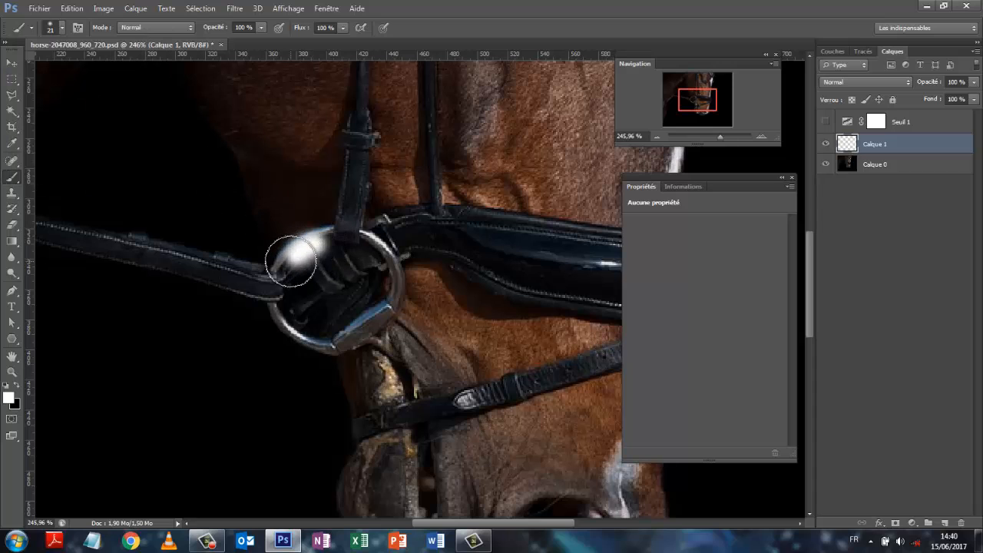
mouse_move(364, 255)
left_mouse_down()
mouse_move(387, 290)
mouse_move(357, 333)
mouse_move(305, 325)
mouse_move(295, 292)
left_mouse_up()
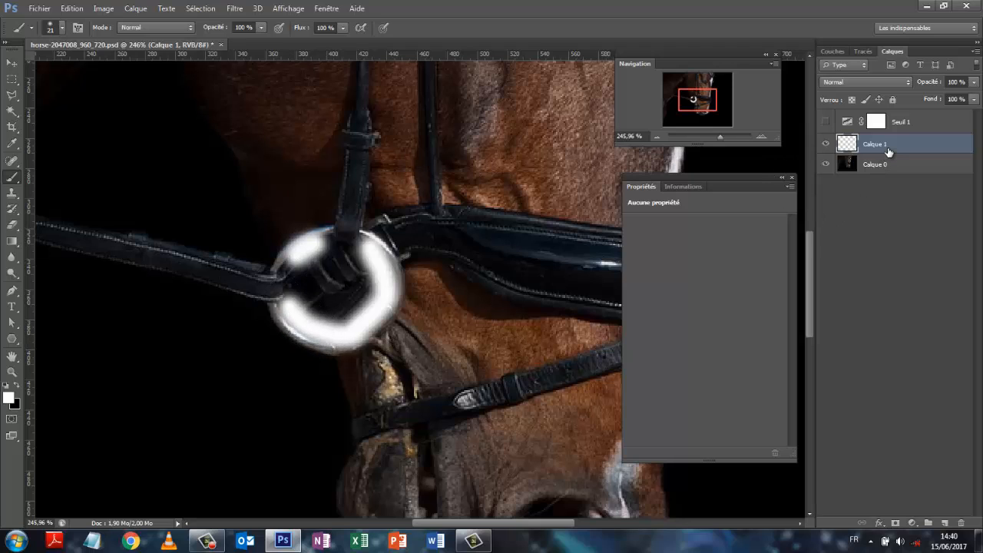
- Show the Seuil 1 layer to paint the bridle ring's remaining gaps white on Calque 1, and hide Seuil 1 again
left_click(827, 123)
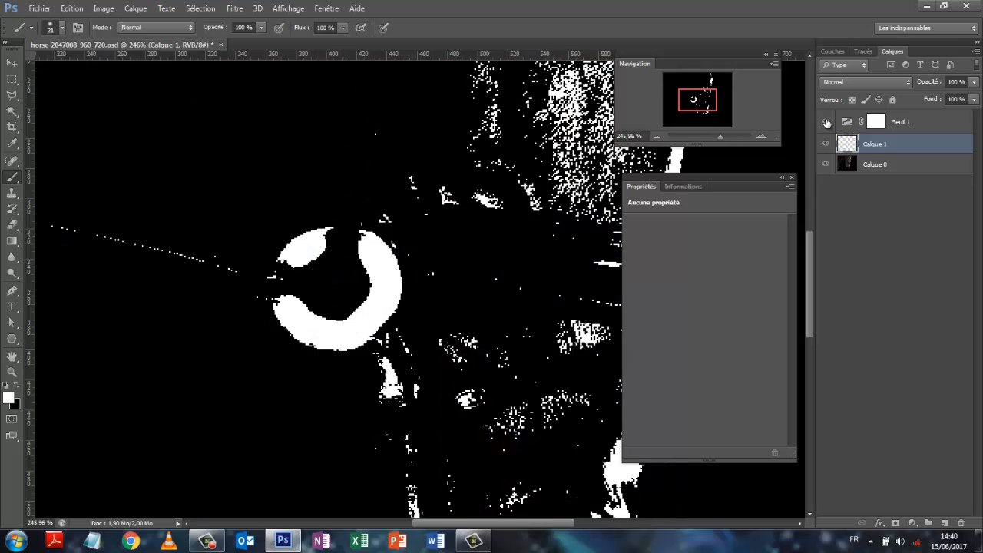
mouse_move(284, 312)
left_mouse_down()
mouse_move(289, 258)
mouse_move(269, 276)
mouse_move(285, 292)
left_mouse_up()
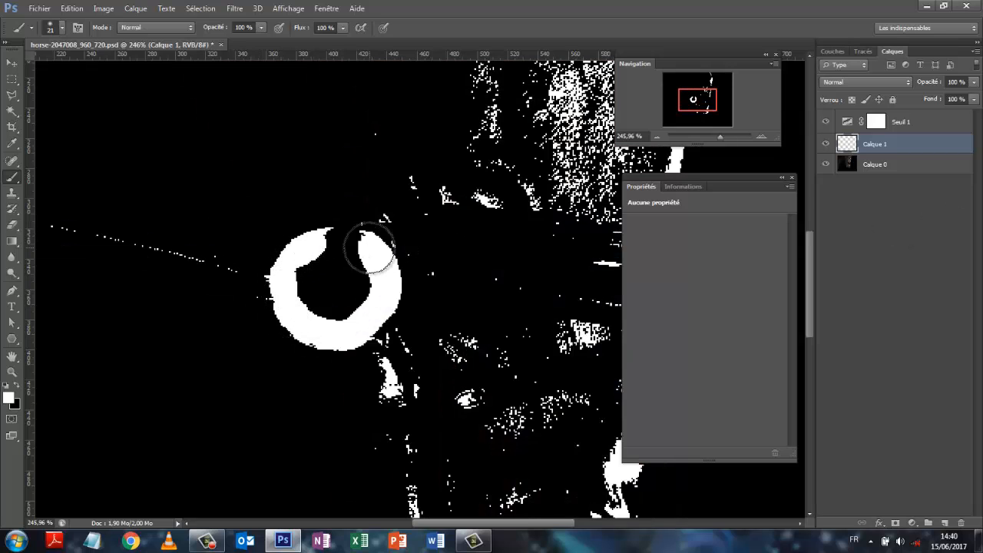
mouse_move(369, 251)
left_mouse_down()
mouse_move(296, 259)
mouse_move(338, 235)
mouse_move(376, 246)
left_mouse_up()
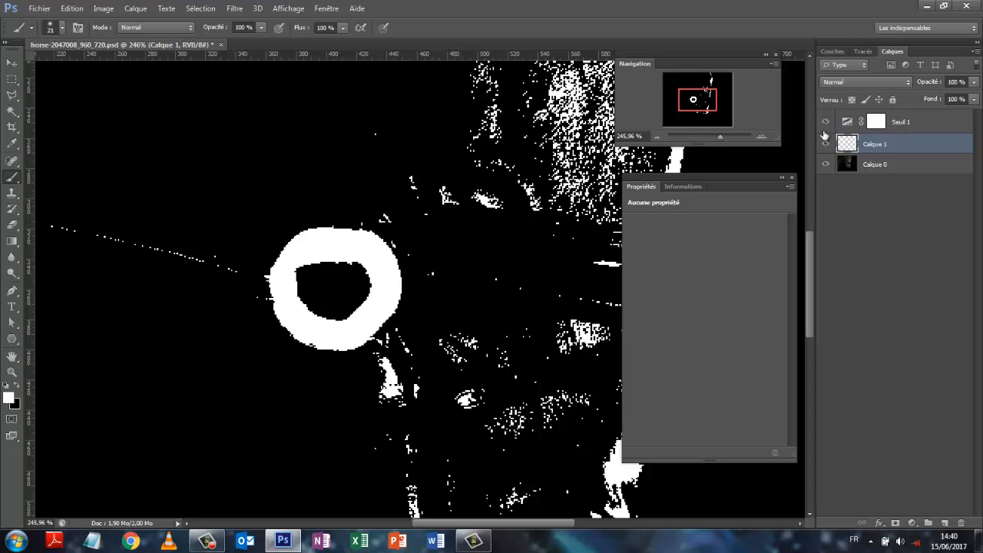
left_click(824, 122)
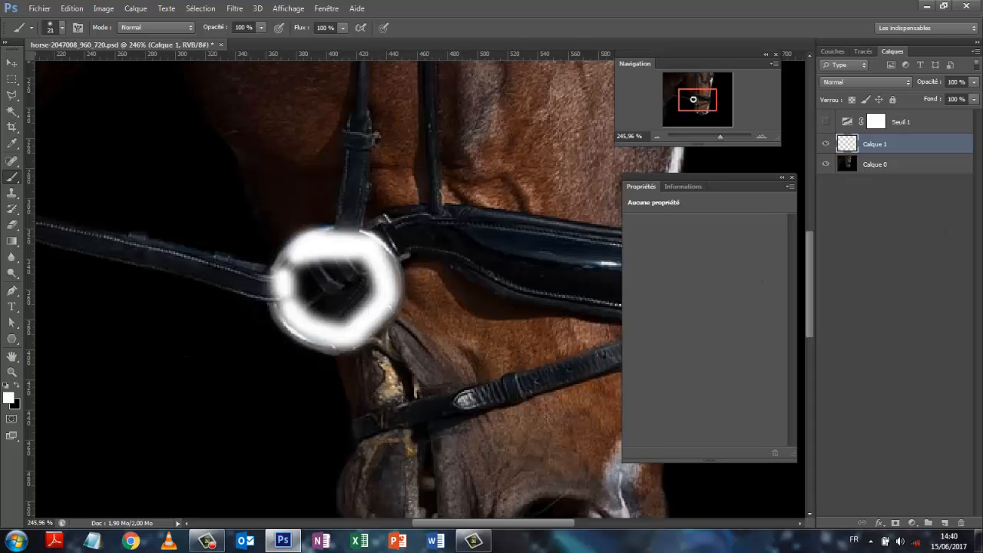
- Set Calque 1 to Incrustation blending at 72 % opacity, comparing the ring with the layer hidden and shown
left_click(908, 81)
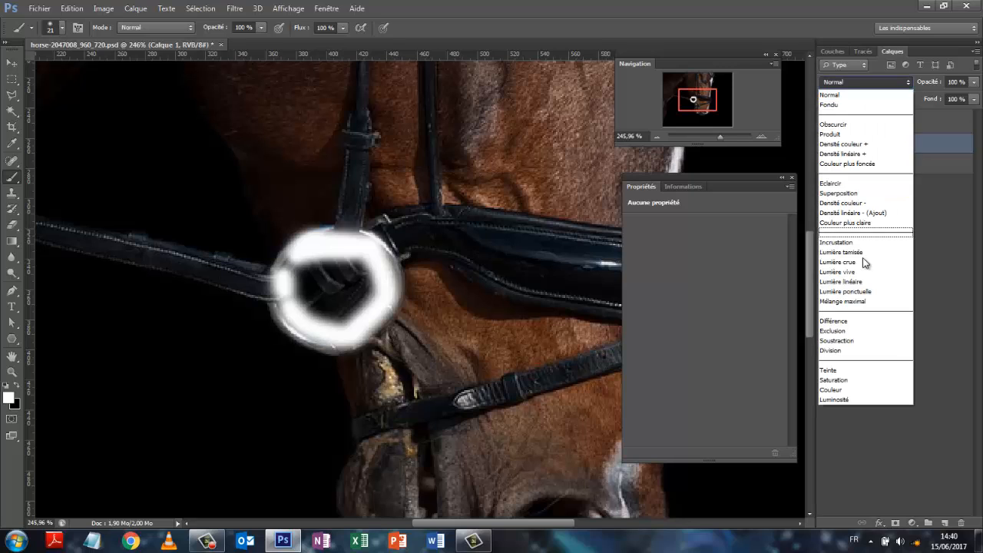
left_click(860, 243)
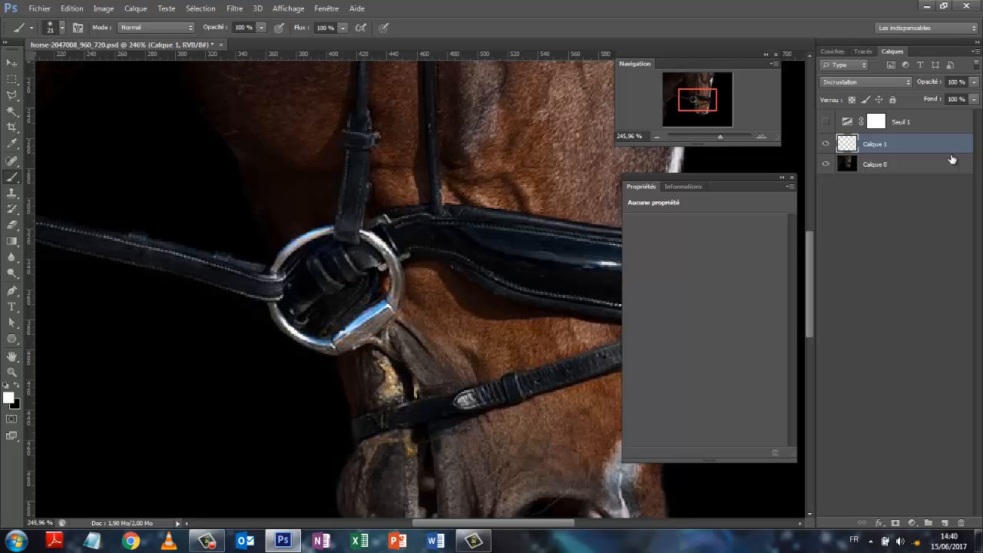
left_click_drag(718, 138, 712, 138)
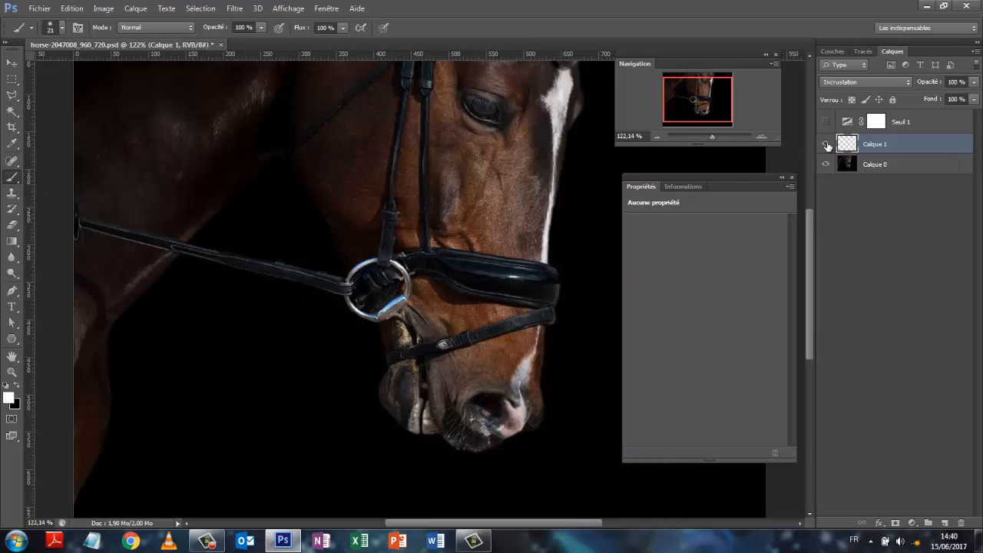
left_click(827, 144)
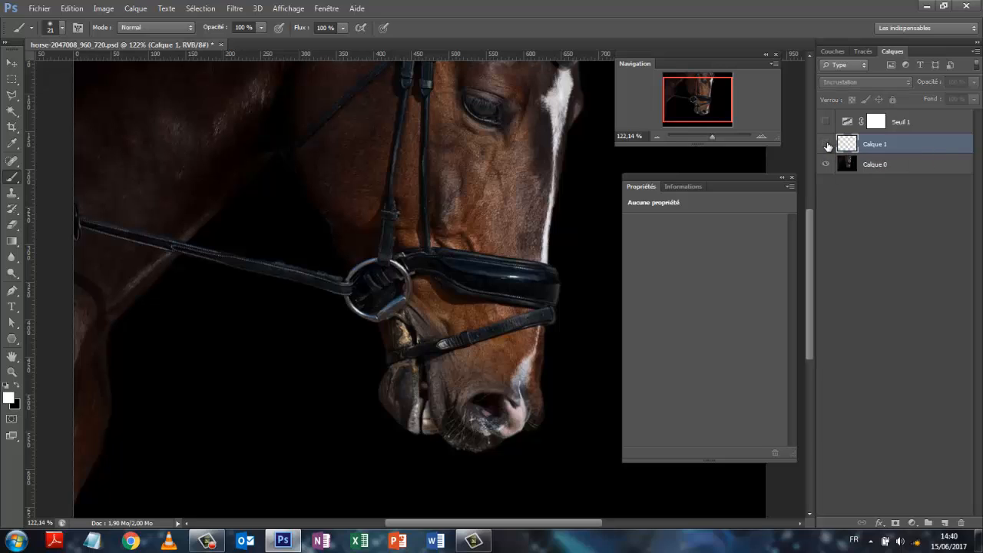
left_click(827, 144)
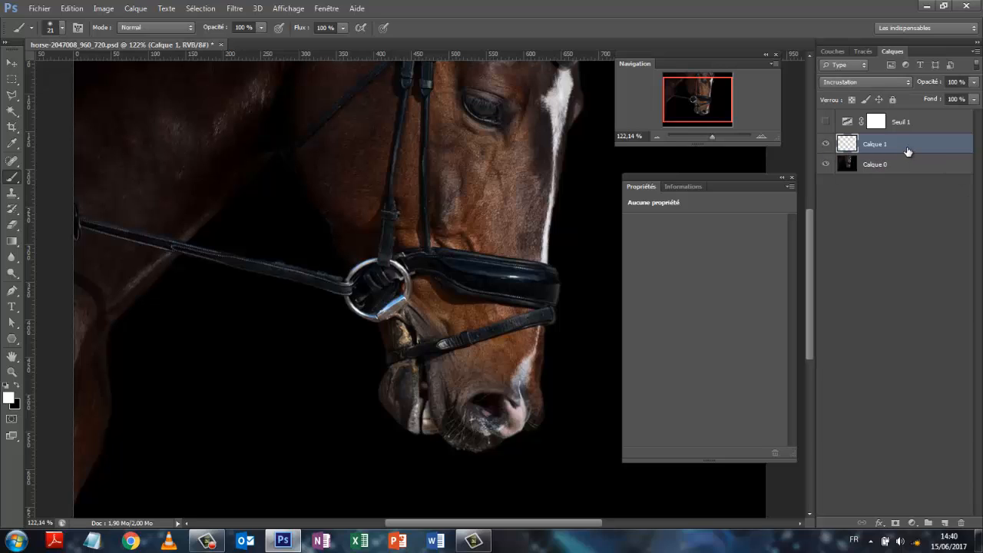
left_click(974, 100)
mouse_move(974, 103)
left_mouse_down()
mouse_move(931, 100)
mouse_move(956, 100)
left_mouse_up()
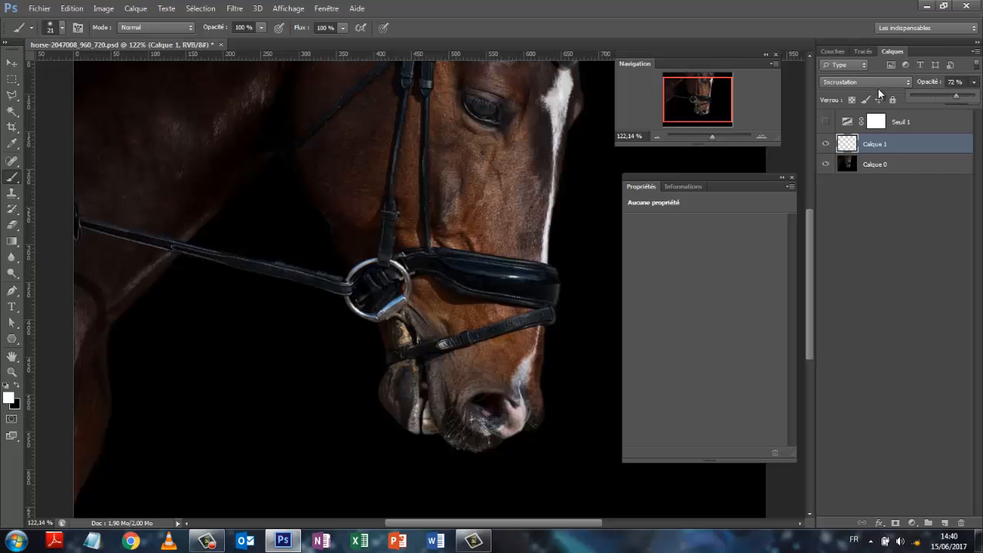
- Try Lumière tamisée blending on Calque 1, restore Incrustation, and compare the photo with the layer hidden and shown
left_click(910, 84)
left_click(910, 83)
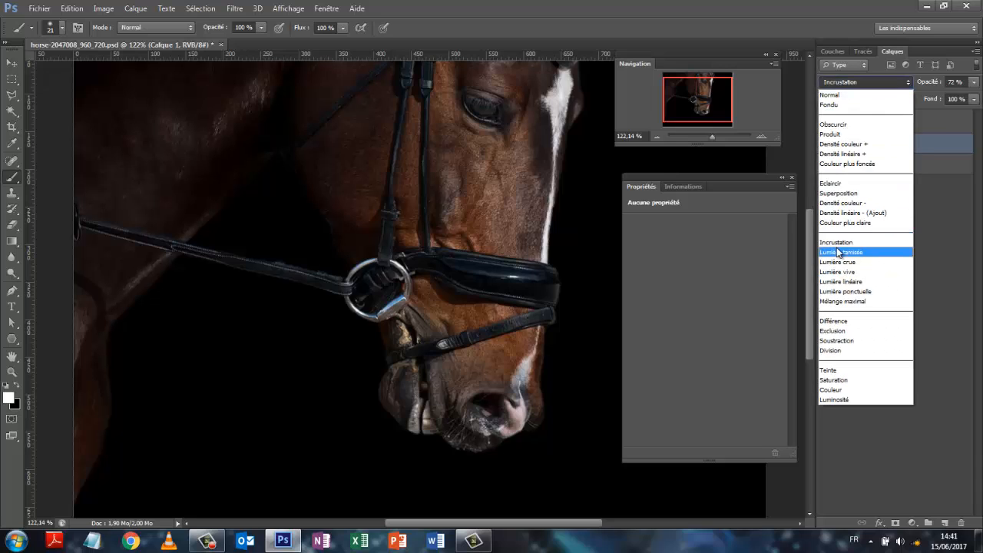
left_click(837, 250)
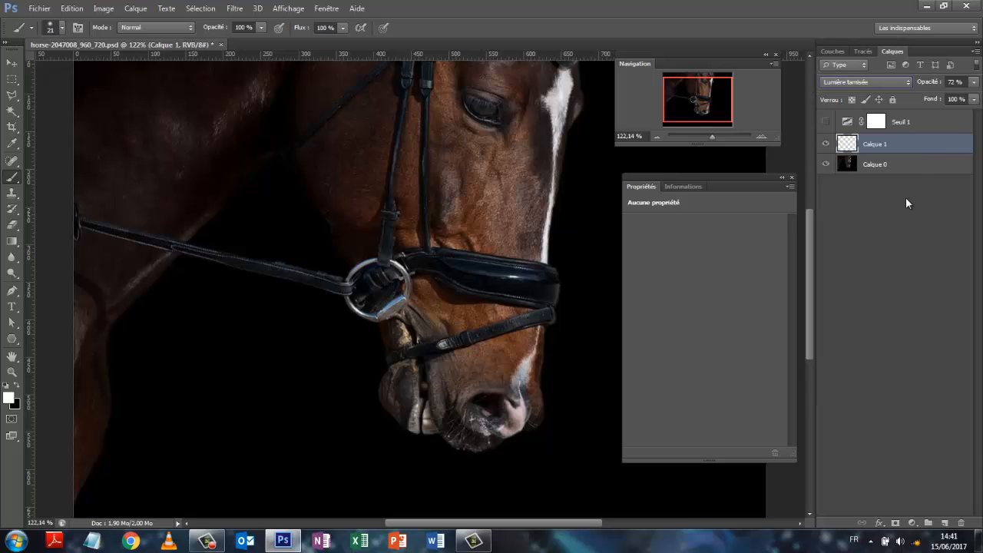
left_click(905, 82)
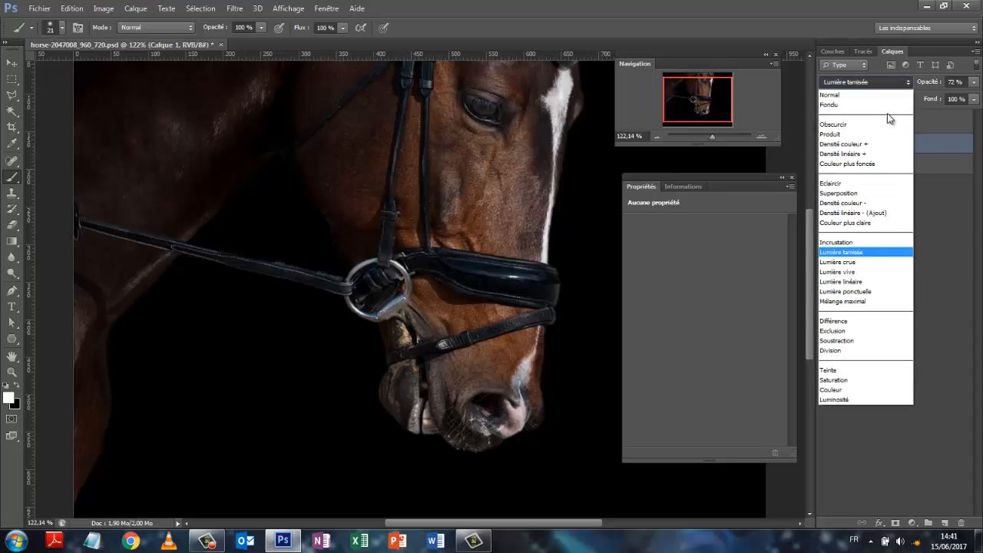
left_click(840, 243)
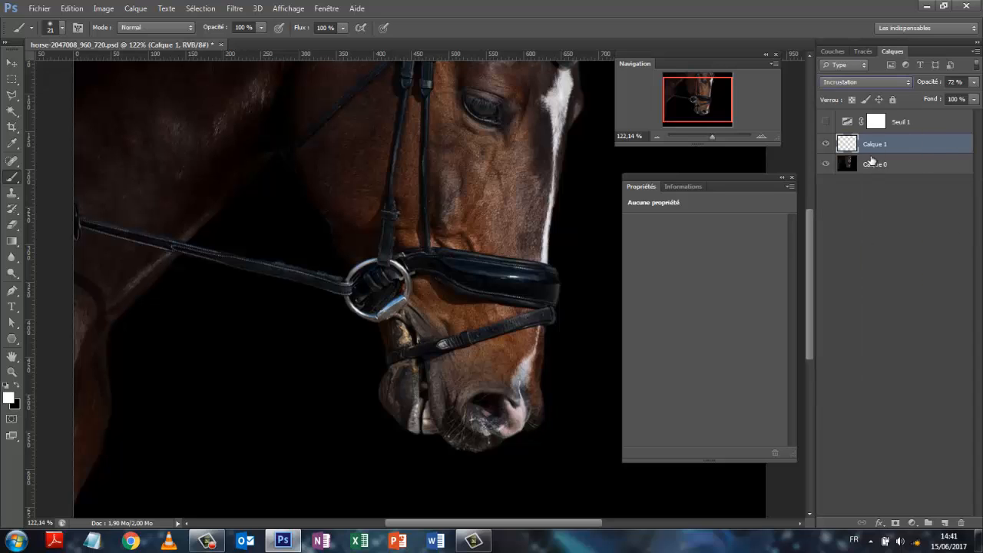
left_click(826, 150)
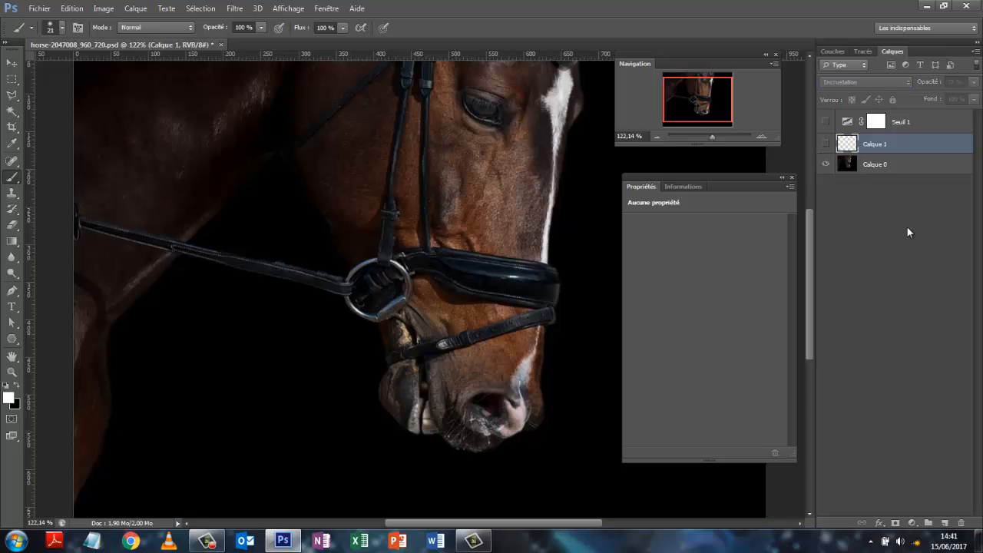
left_click(826, 144)
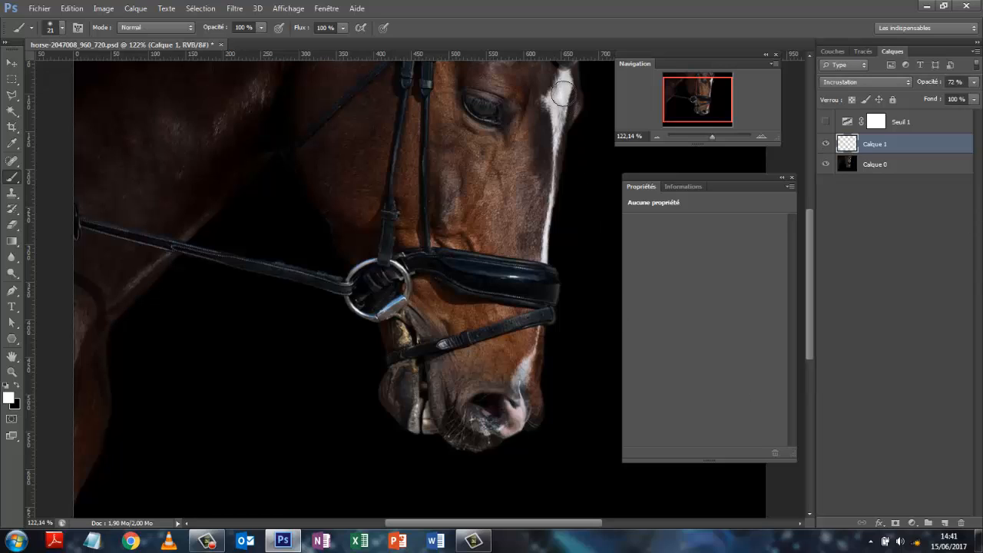
- Paint white on Calque 1 over the horse's blaze, the white patch above the nostril, the eye and the noseband's shine
mouse_move(560, 82)
left_mouse_down()
mouse_move(554, 127)
mouse_move(568, 79)
mouse_move(561, 112)
mouse_move(564, 91)
mouse_move(550, 96)
mouse_move(545, 252)
left_mouse_up()
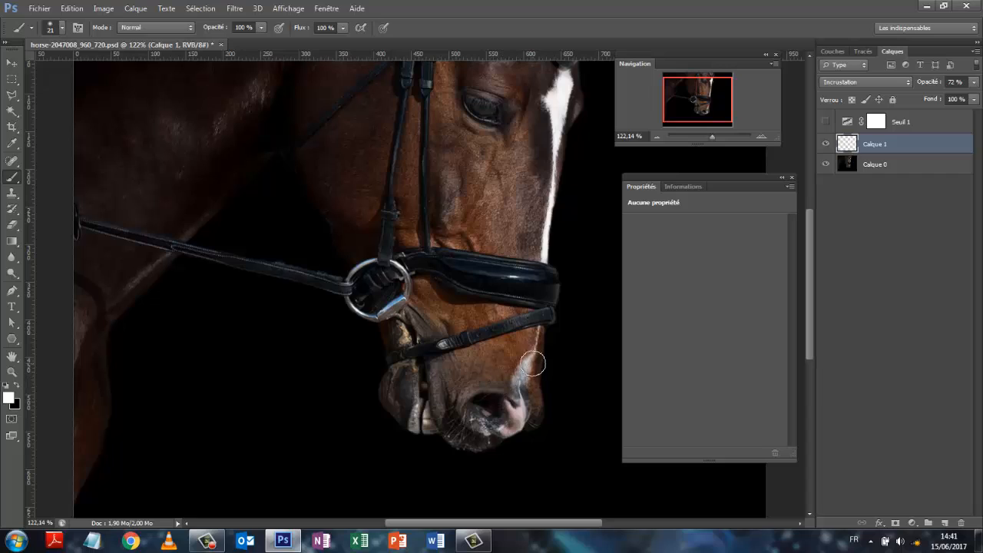
left_click_drag(534, 364, 522, 386)
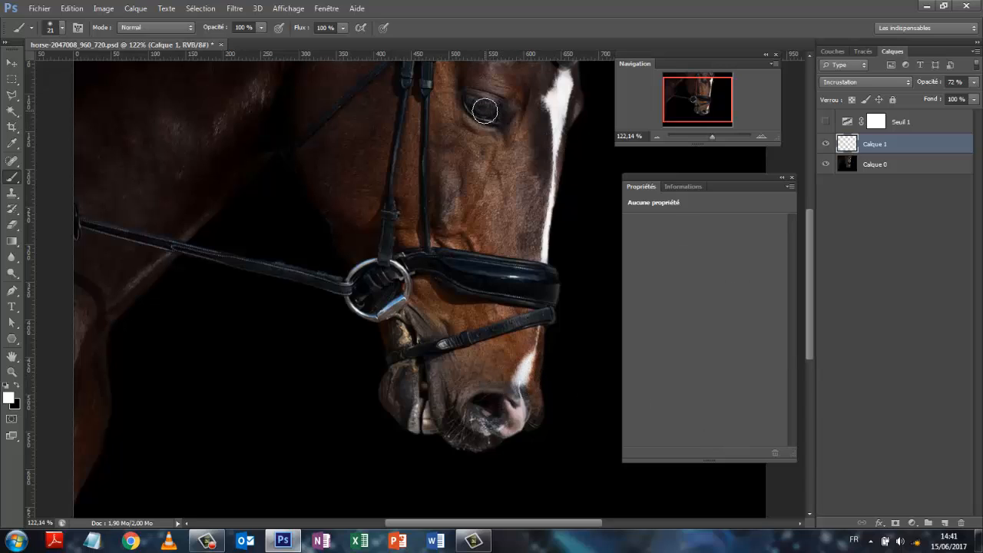
left_click_drag(485, 111, 482, 107)
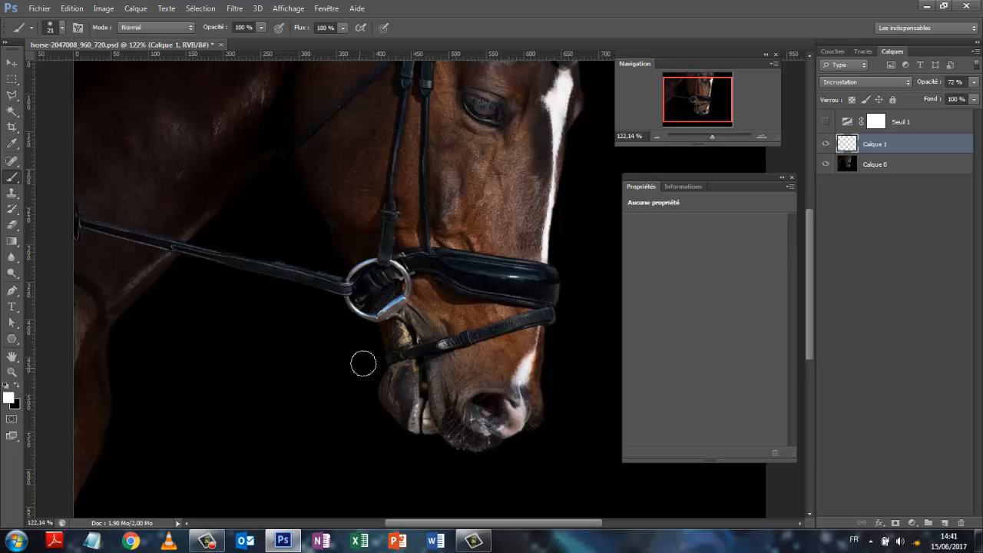
left_click_drag(512, 277, 494, 275)
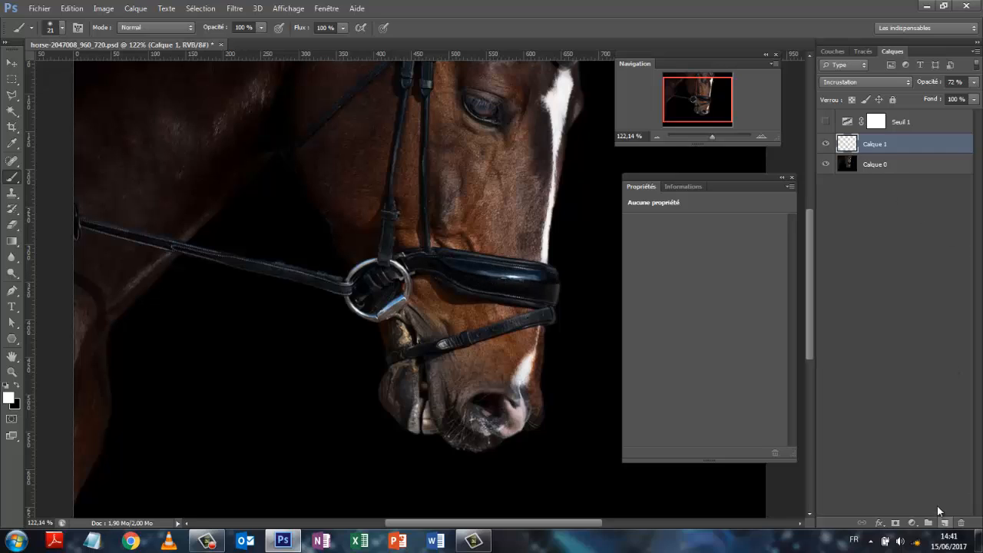
- Paint white along the noseband's highlight on a new Incrustation layer, and compare the photo with both painted layers hidden and shown
left_click(945, 522)
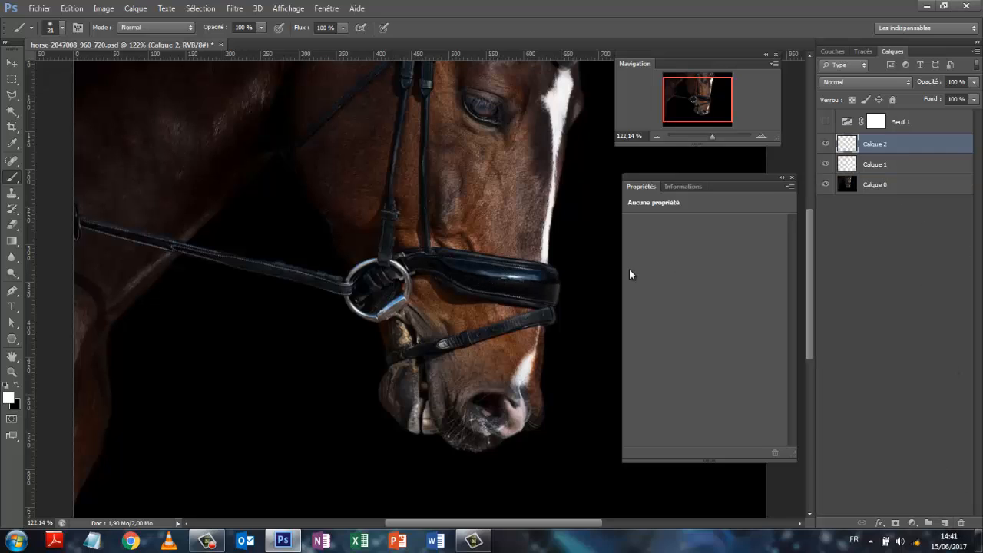
left_click_drag(532, 281, 462, 274)
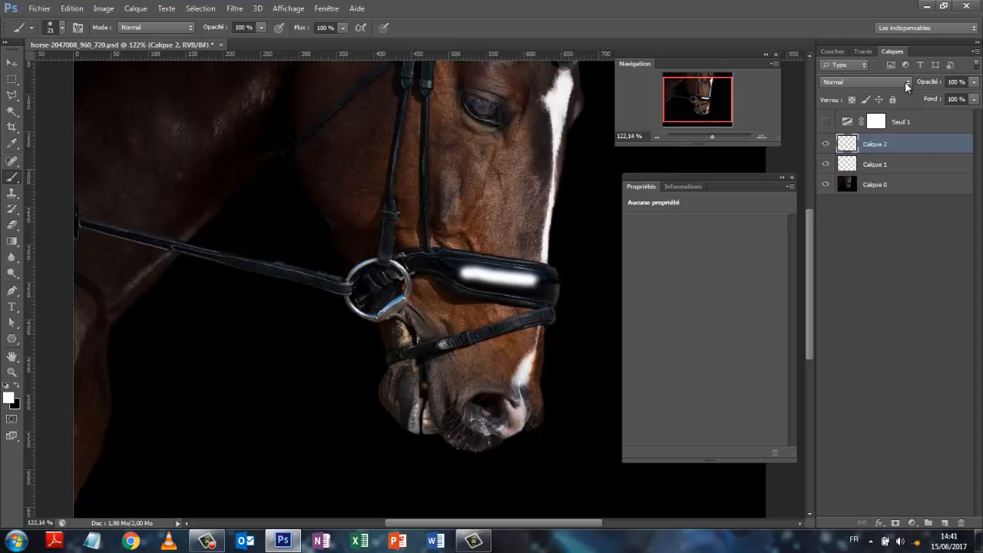
left_click(905, 82)
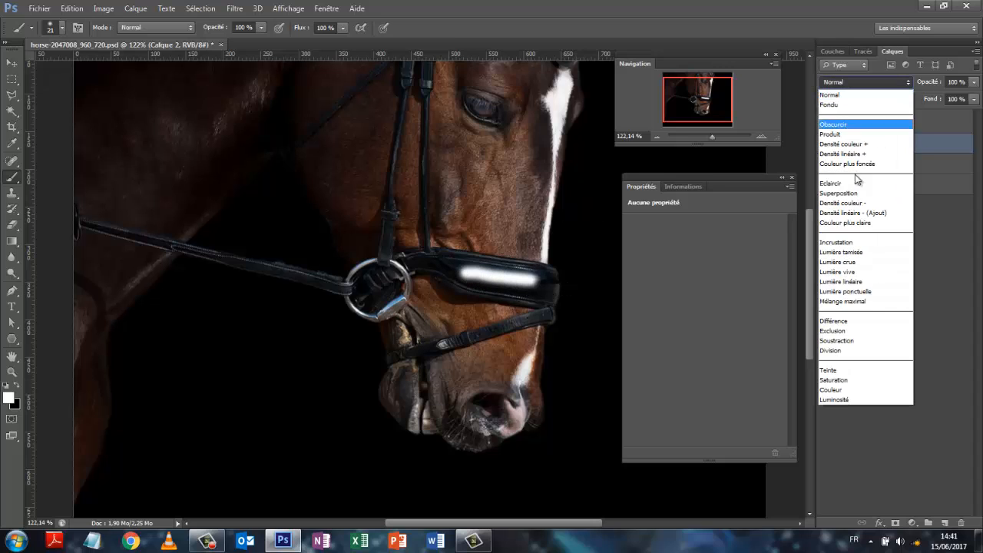
left_click(840, 242)
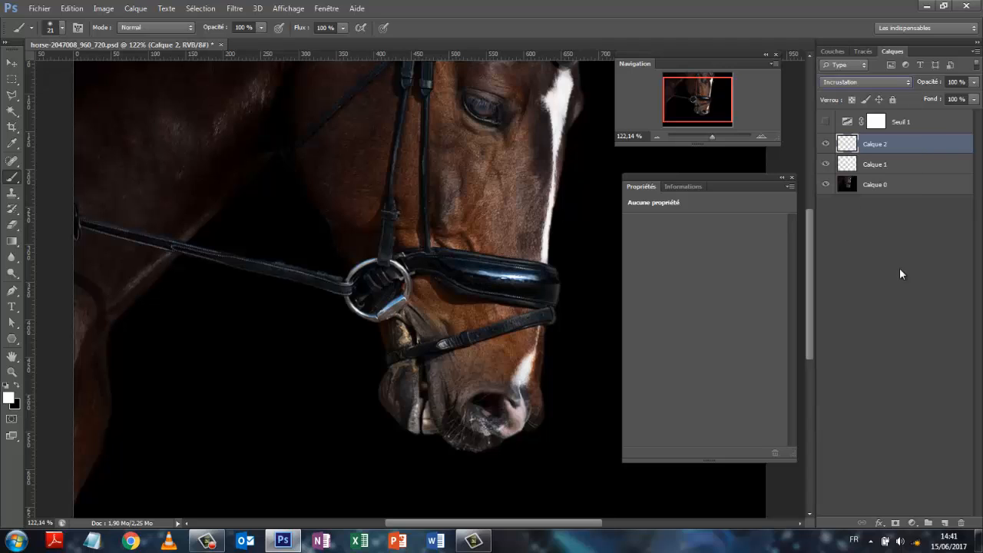
left_click(826, 145)
left_click(825, 164)
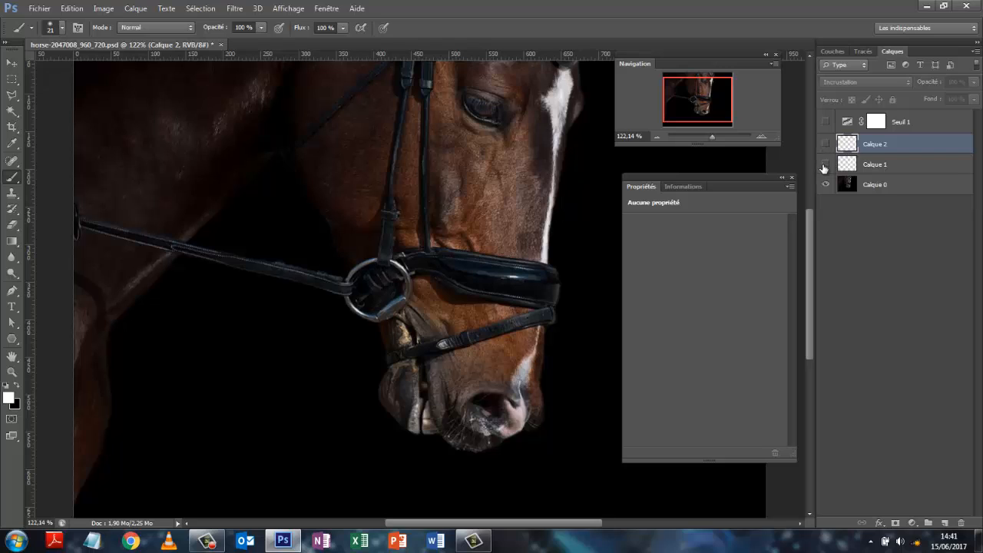
left_click(825, 164)
left_click(826, 144)
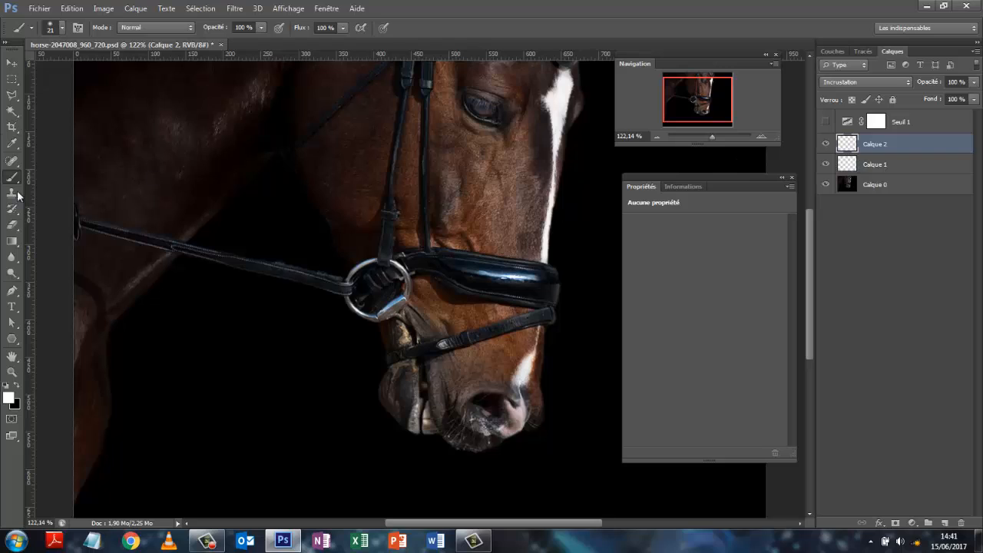
- Reset the colours to black and white, and paint black along the lower bridle strap on a new layer above Calque 2
left_click(5, 387)
left_click(945, 523)
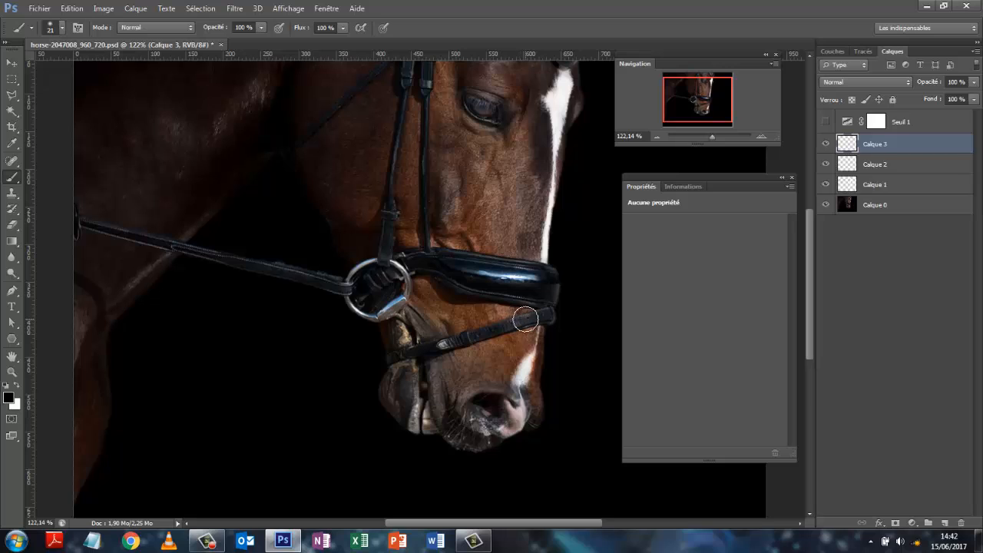
mouse_move(525, 318)
left_mouse_down()
mouse_move(421, 353)
mouse_move(541, 316)
mouse_move(392, 359)
left_mouse_up()
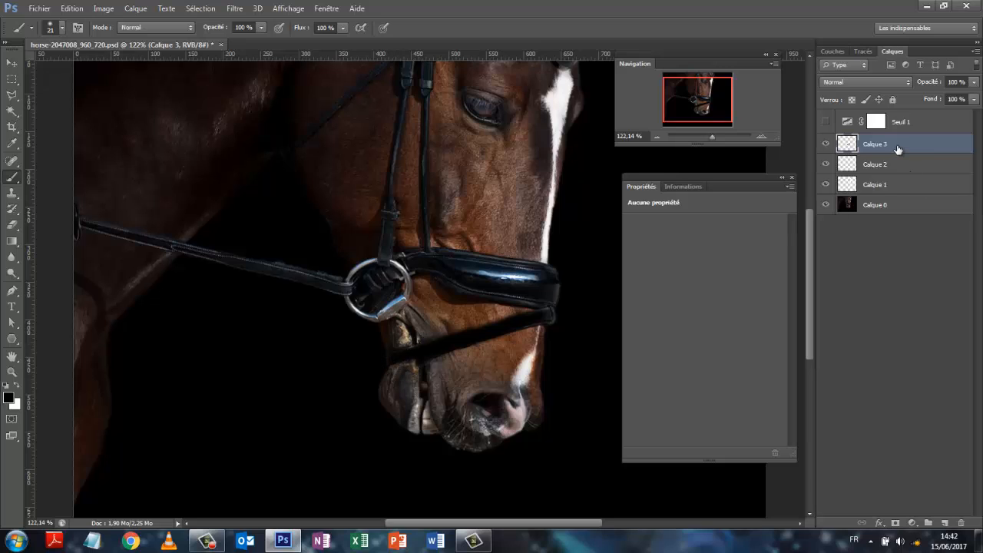
- Set Calque 3 to Incrustation blending and reduce its opacity to 73 %
left_click(906, 82)
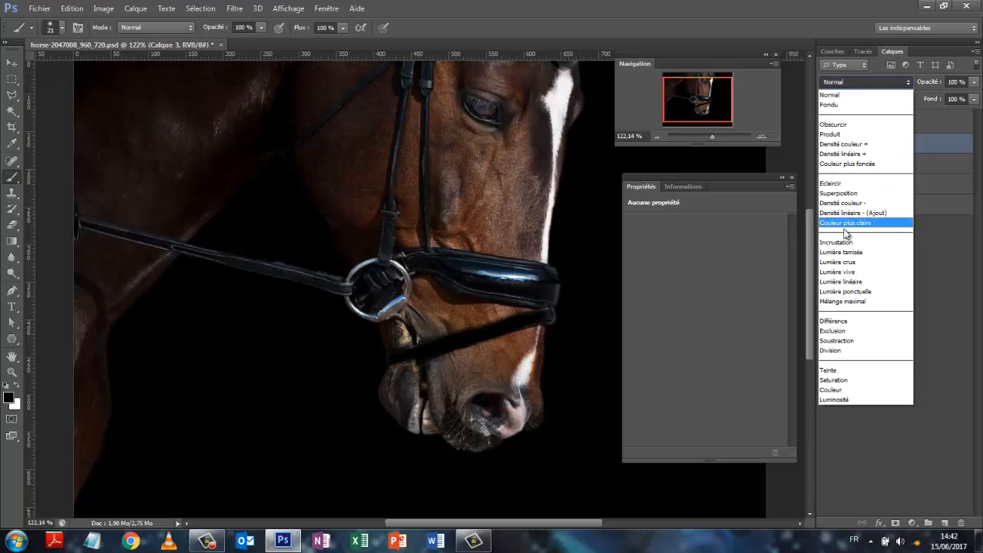
left_click(839, 243)
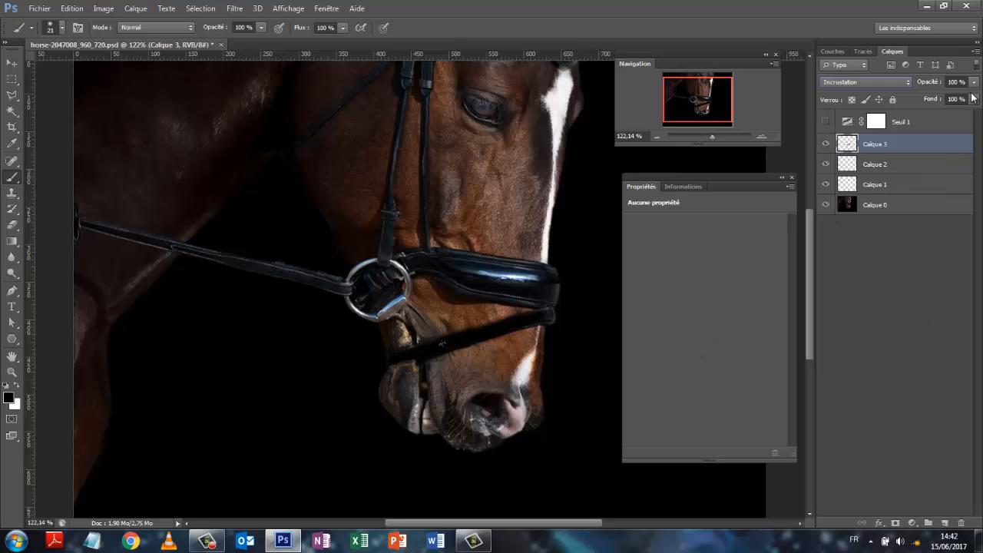
left_click_drag(974, 81, 958, 103)
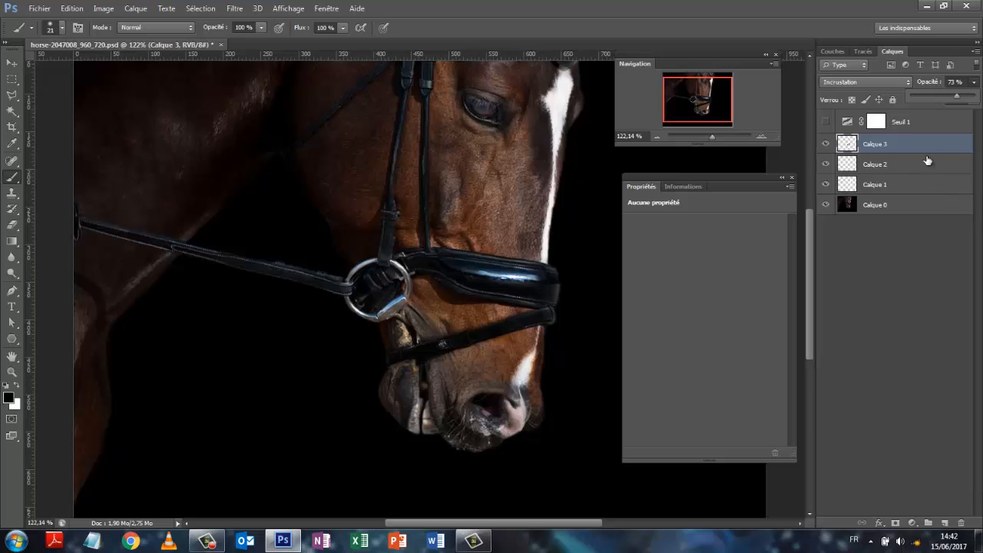
- Try Produit blending on Calque 3, and change the layer's blend mode to Lumière tamisée
left_click(907, 81)
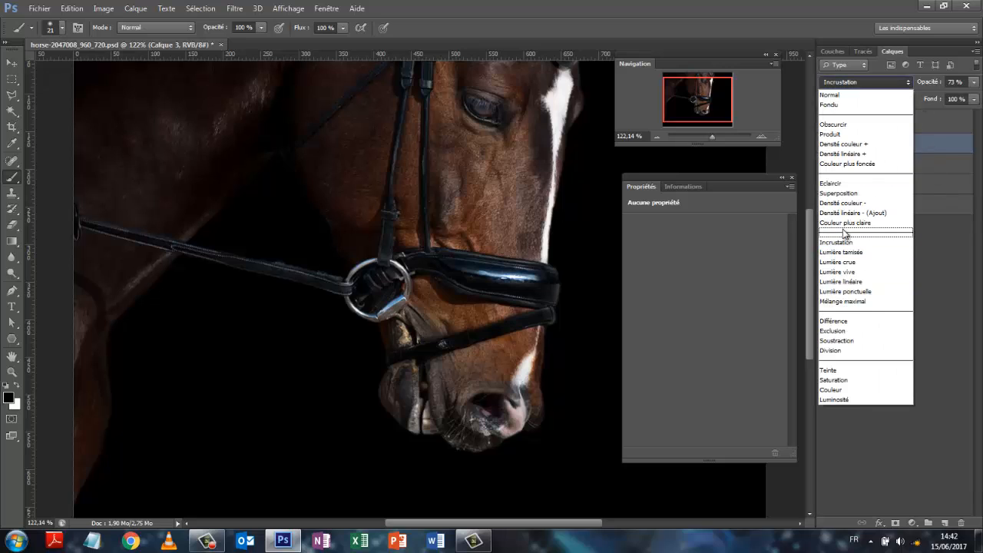
left_click(832, 135)
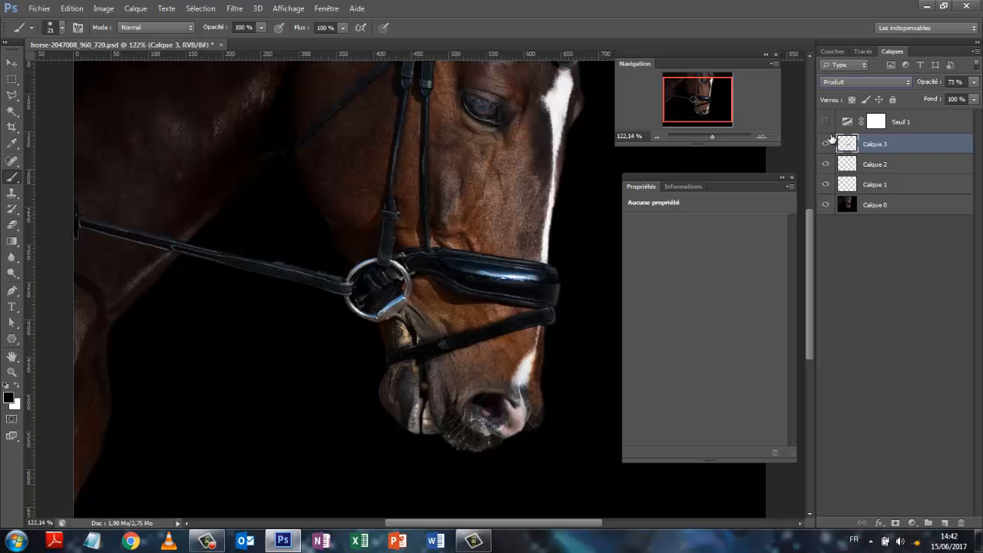
left_click(906, 82)
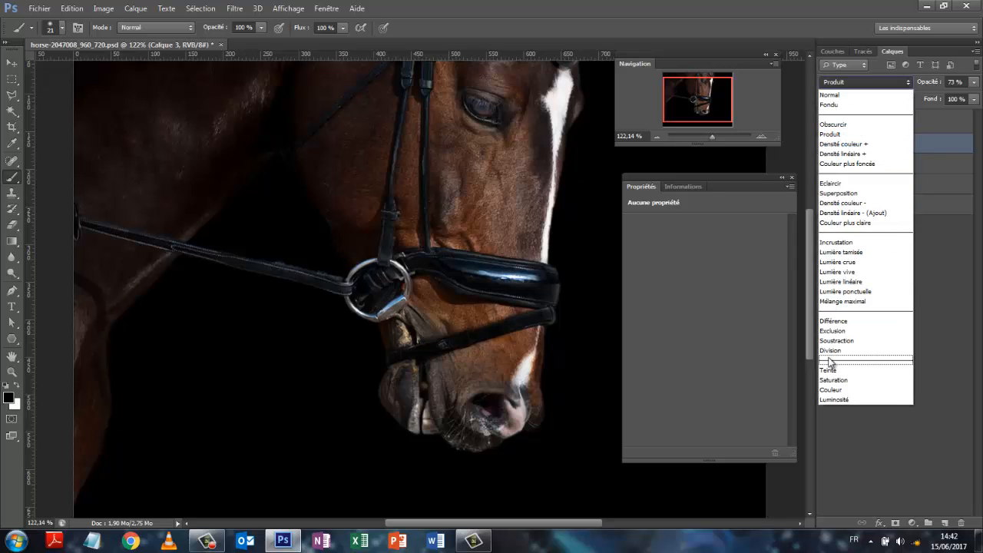
left_click(841, 252)
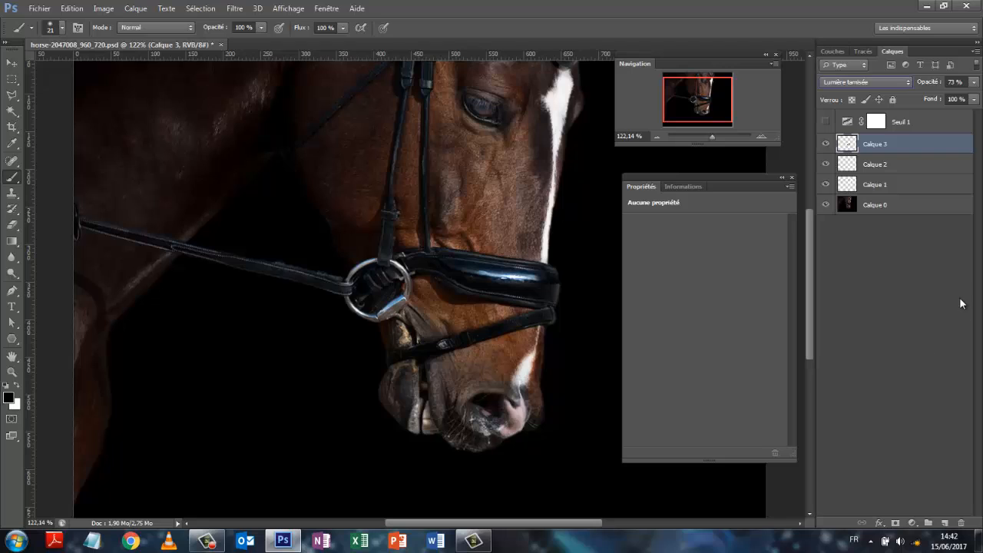
- Compare the photo with Calque 3 hidden and shown, leaving the layer visible
left_click(826, 144)
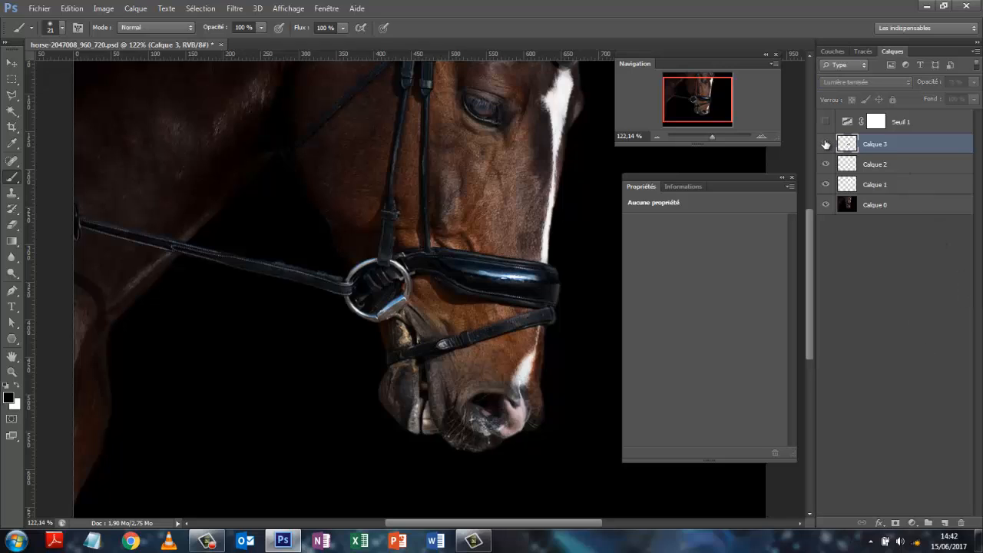
left_click(825, 143)
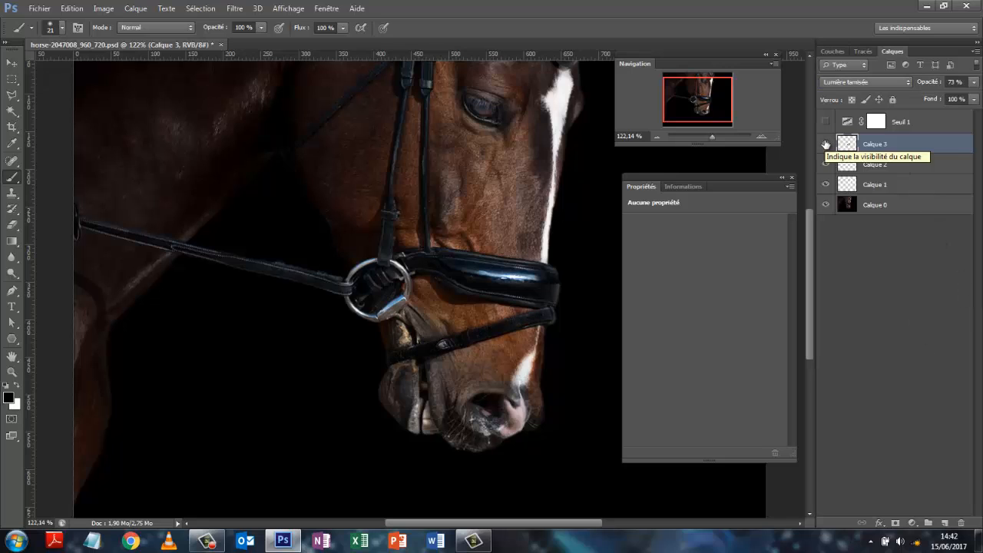
left_click(825, 143)
left_click(825, 144)
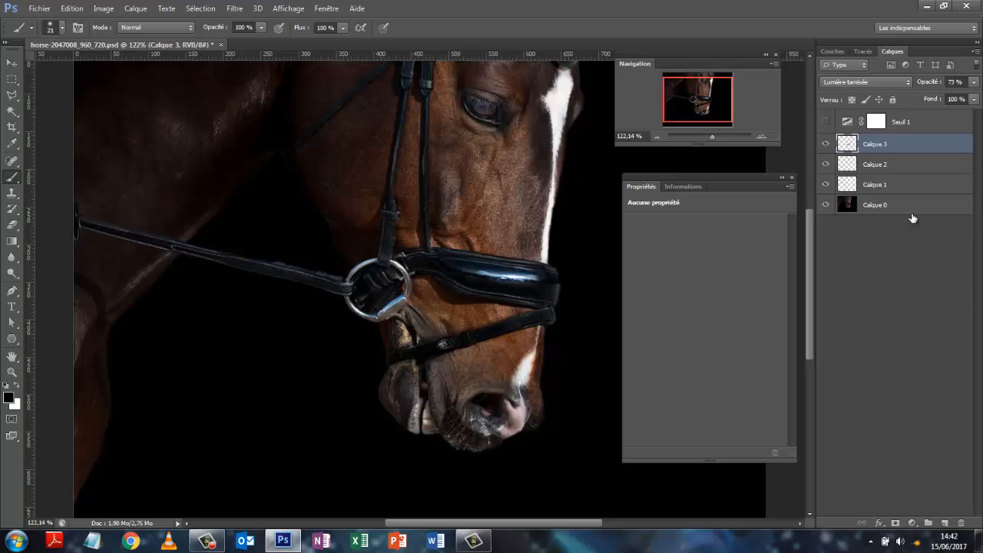
- Check Calque 3's effect on the tones through the Seuil 1 threshold layer, and hide the threshold again
left_click(826, 121)
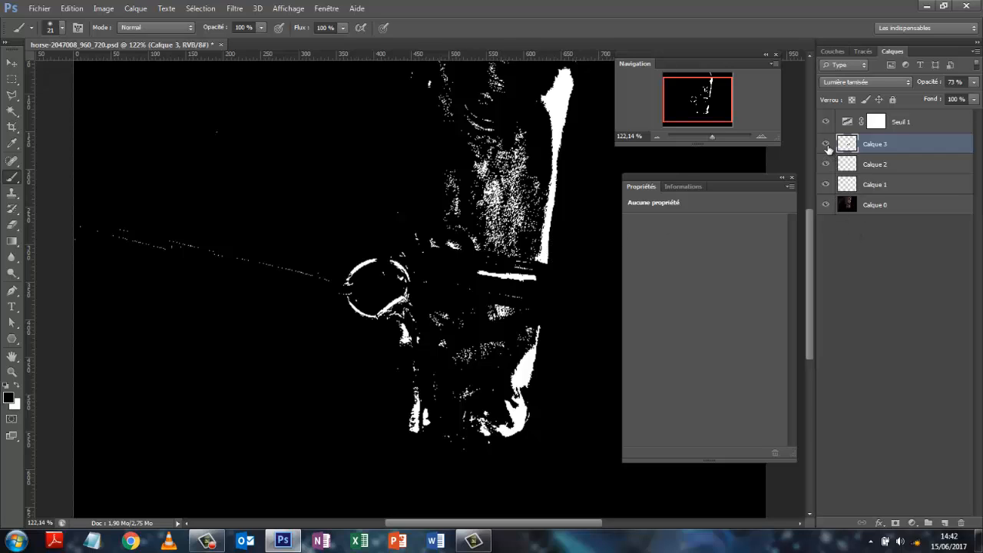
mouse_move(826, 145)
left_mouse_down()
mouse_move(824, 193)
mouse_move(827, 144)
left_mouse_up()
left_click(825, 122)
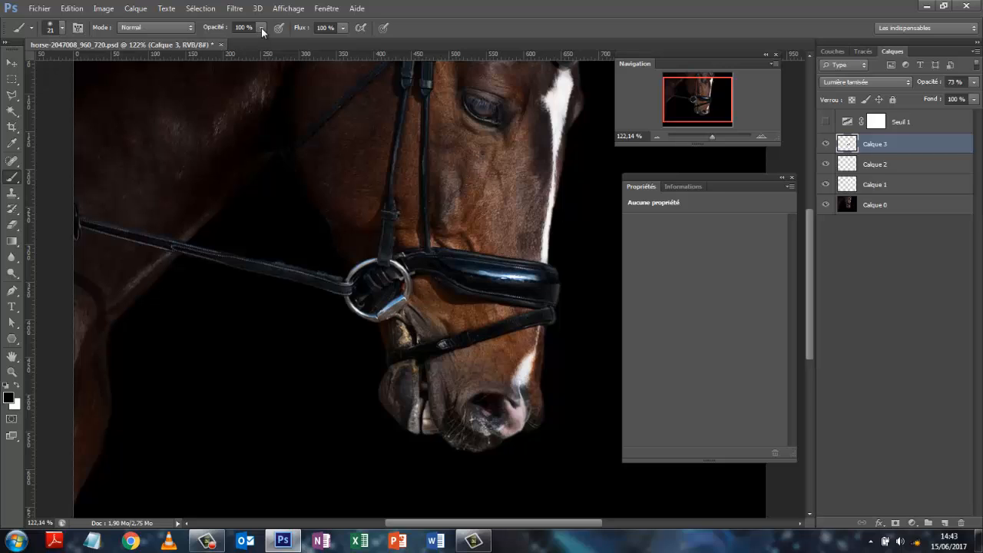
- Set the brush mode to Incrustation and paint black on Calque 3 beside the white blaze and around the muzzle
left_click(189, 28)
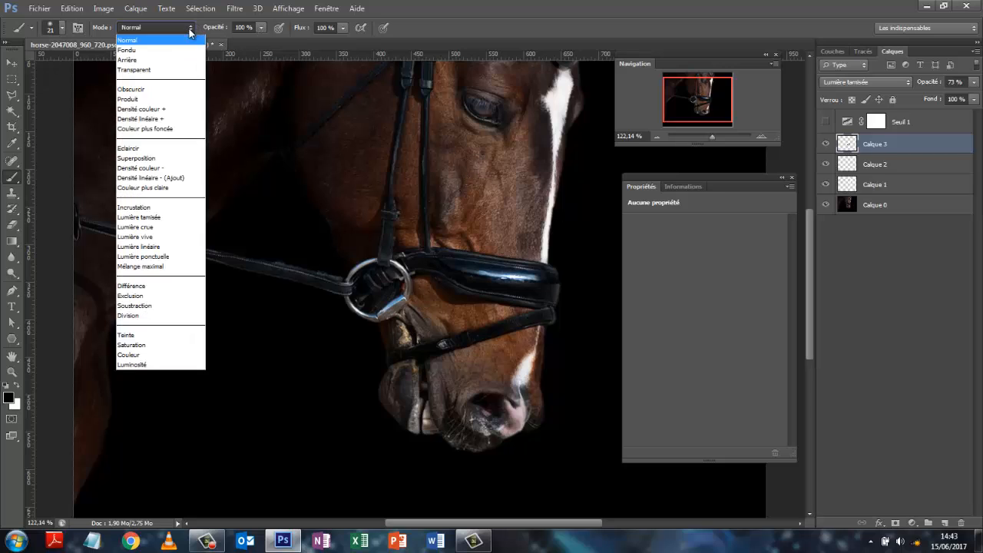
left_click(170, 209)
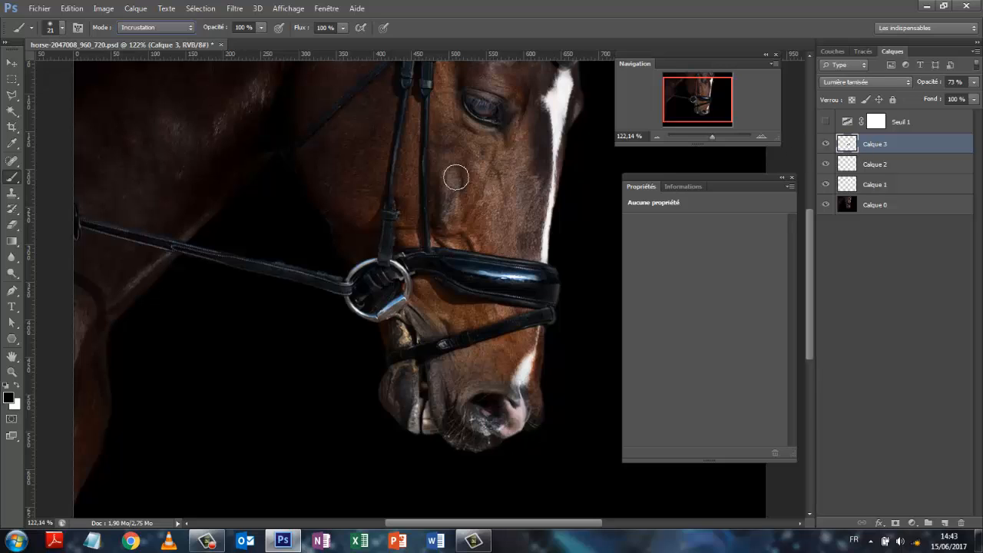
mouse_move(537, 120)
left_mouse_down()
mouse_move(544, 160)
mouse_move(542, 114)
mouse_move(545, 203)
mouse_move(539, 226)
mouse_move(538, 165)
mouse_move(526, 248)
left_mouse_up()
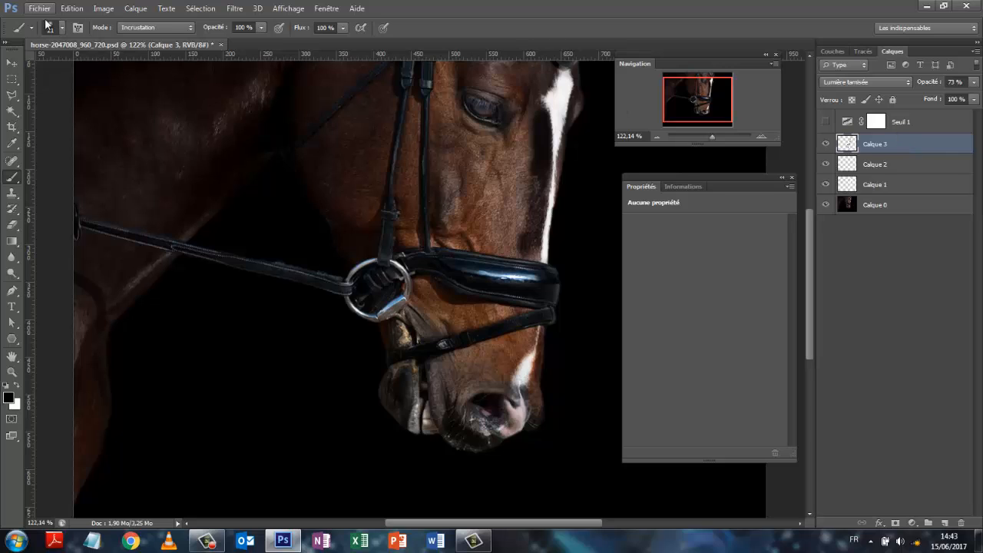
- Keep the brush in Incrustation mode and reduce its opacity to 81 %
left_click(192, 33)
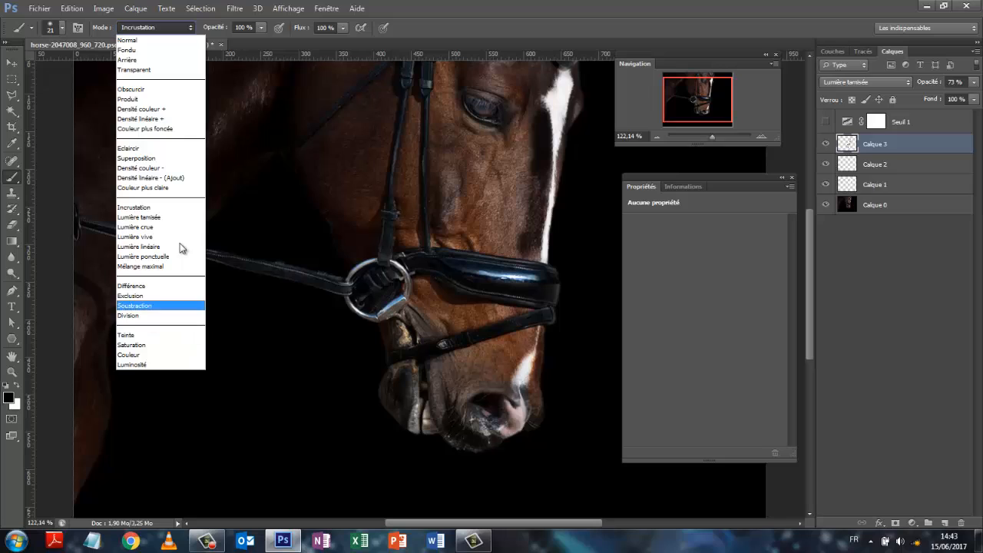
left_click(476, 28)
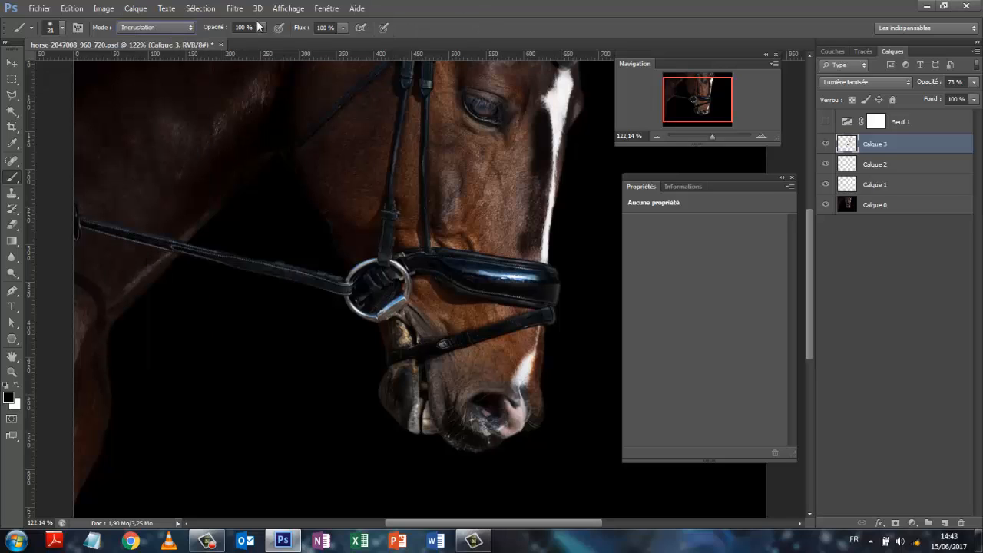
left_click(260, 28)
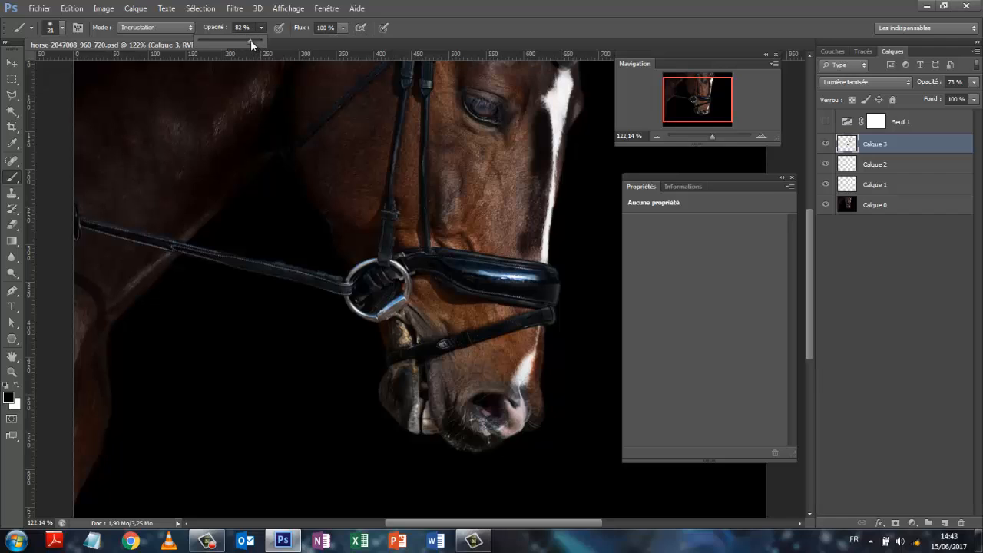
left_click(898, 330)
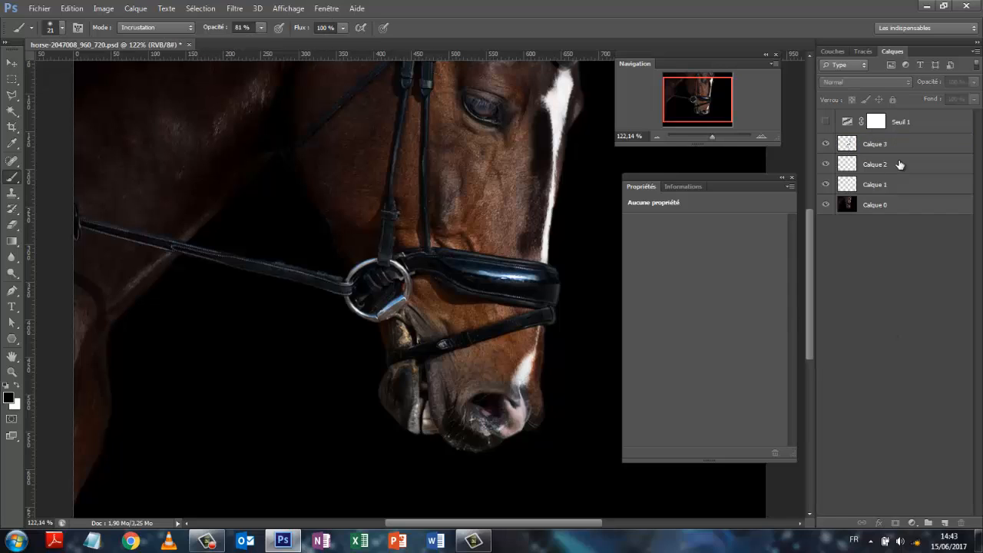
- Swap the foreground colour to white and paint over the highlights on the horse's neck and chest on Calque 2
left_click_drag(714, 136, 710, 136)
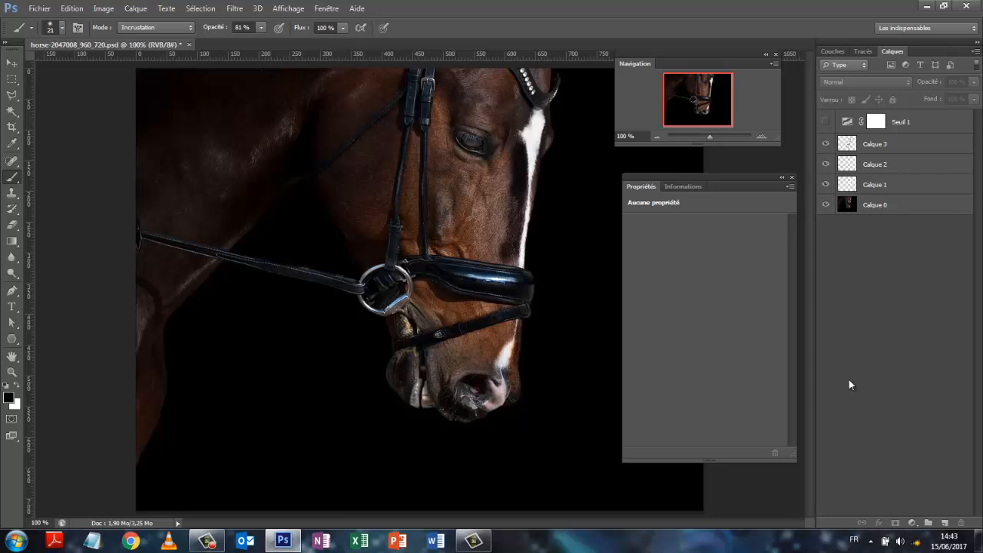
left_click(890, 169)
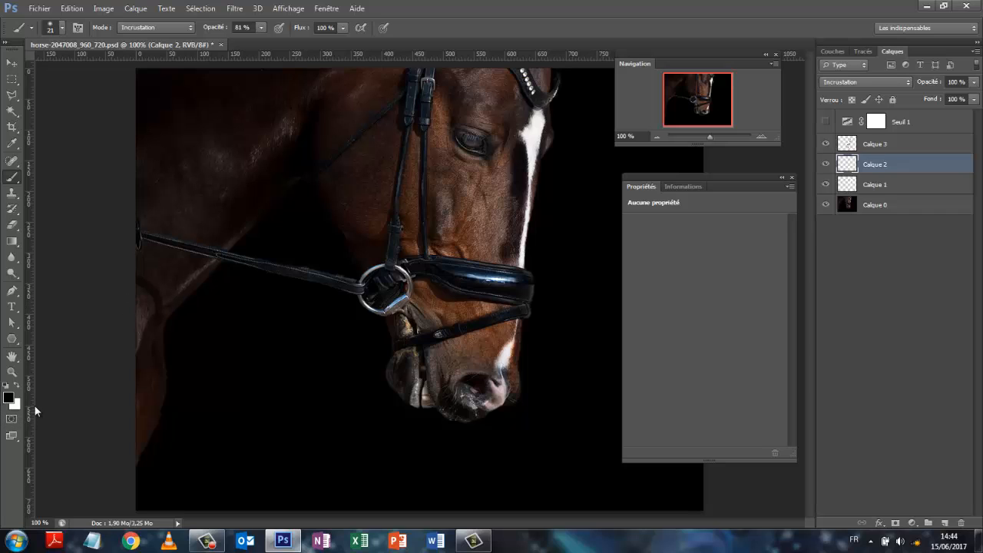
key("x")
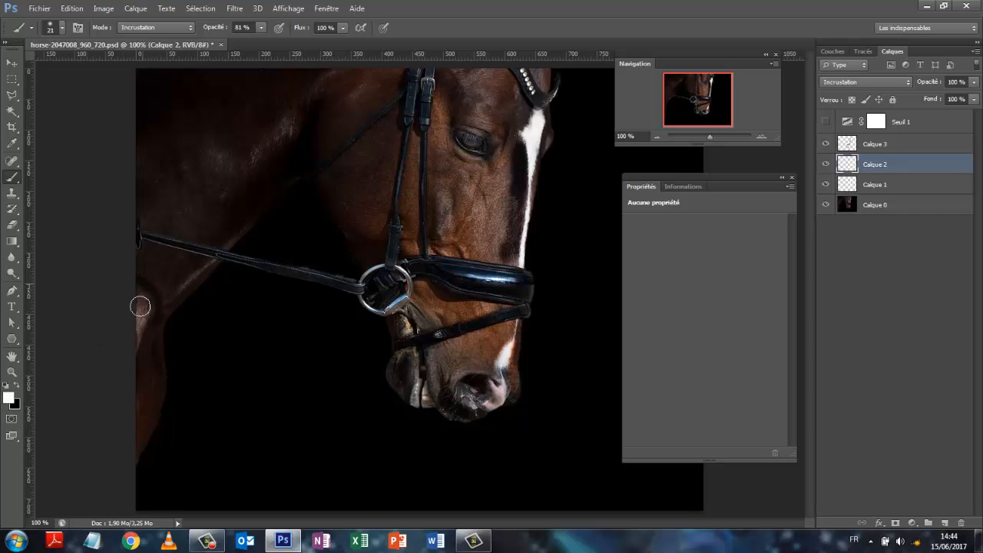
left_click_drag(140, 306, 139, 317)
left_click_drag(228, 252, 243, 258)
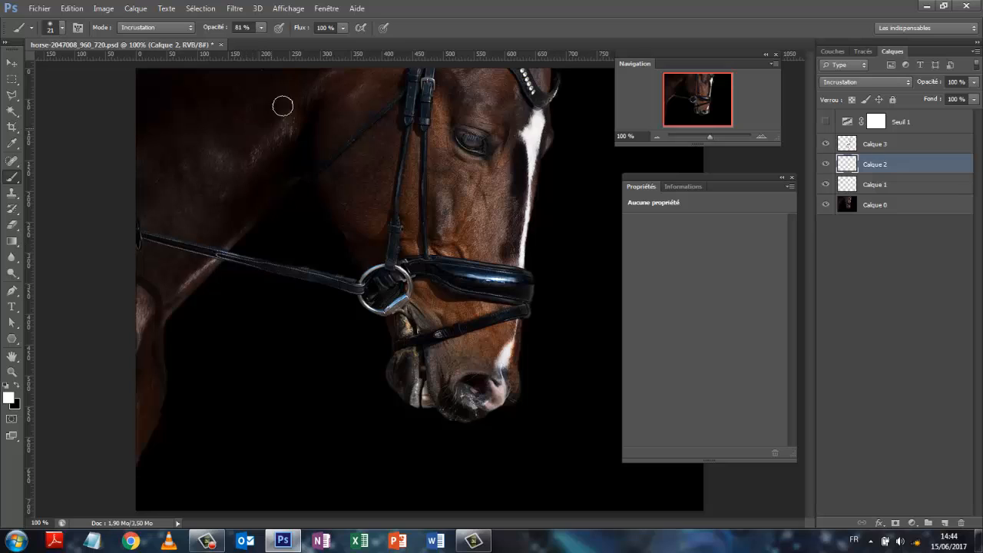
mouse_move(283, 106)
left_mouse_down()
mouse_move(167, 183)
mouse_move(261, 131)
mouse_move(145, 157)
mouse_move(251, 179)
mouse_move(309, 142)
left_mouse_up()
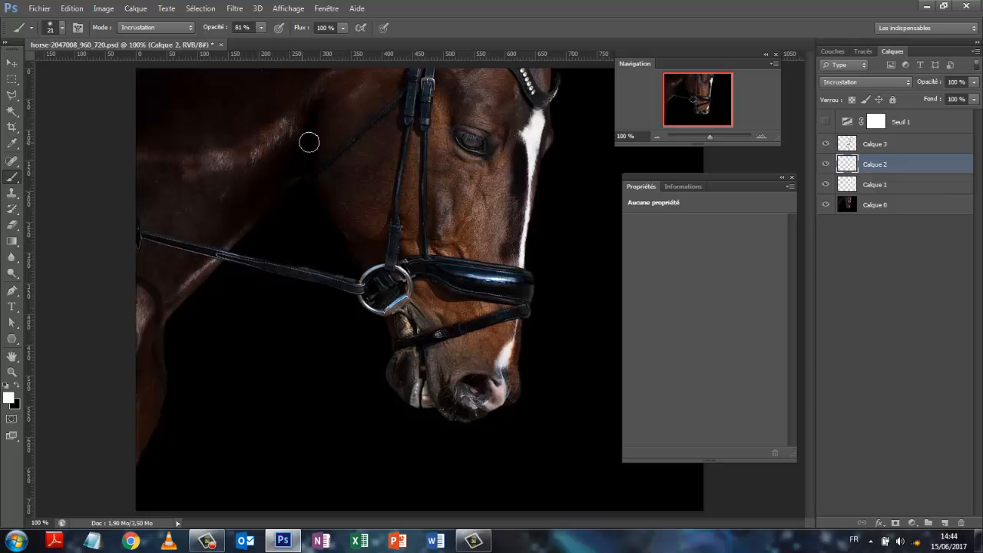